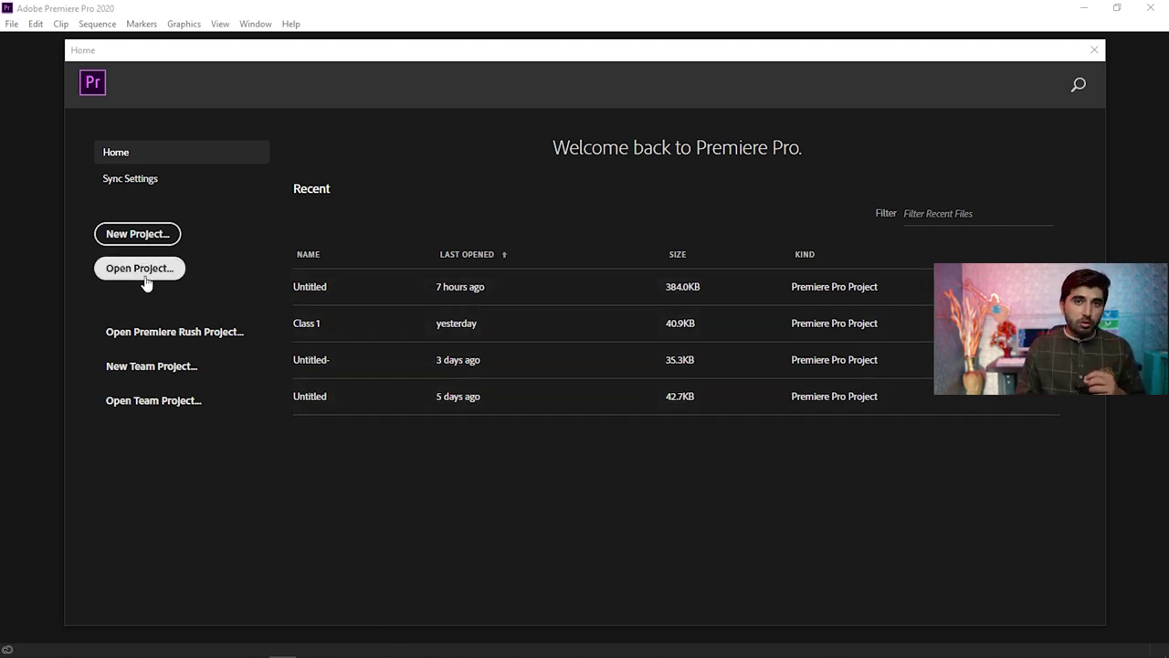
Start a new project and name it Class 1
{"action": "left_click", "coordinate": [138, 235]}
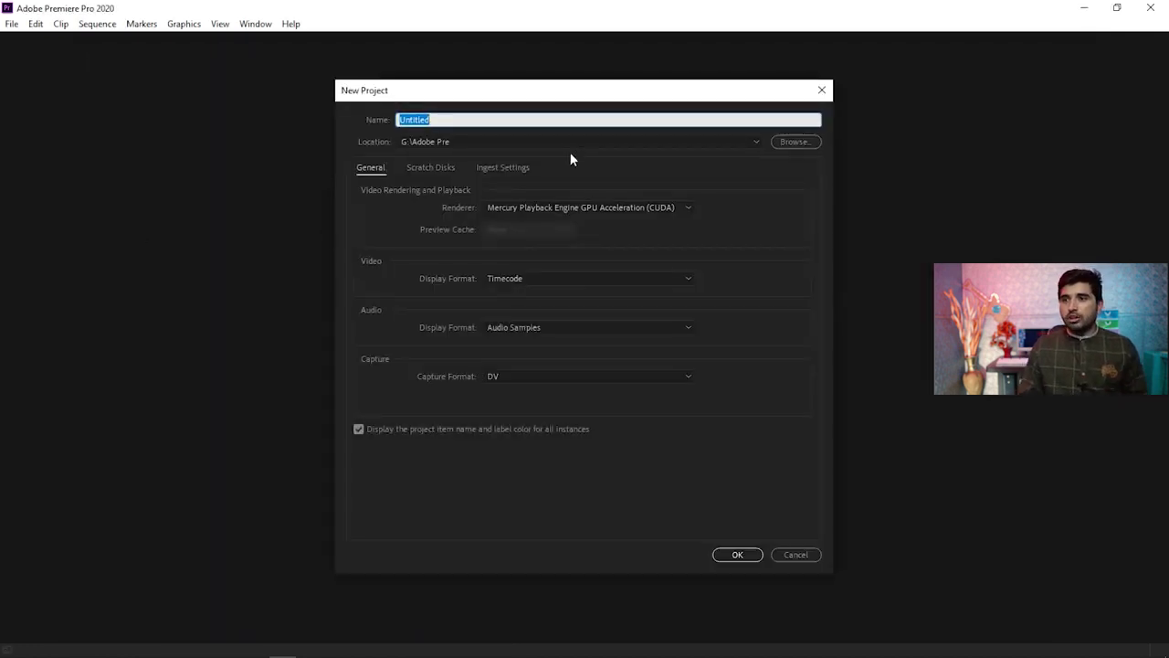
{"action": "left_click_drag", "start_coordinate": [619, 94], "coordinate": [578, 102]}
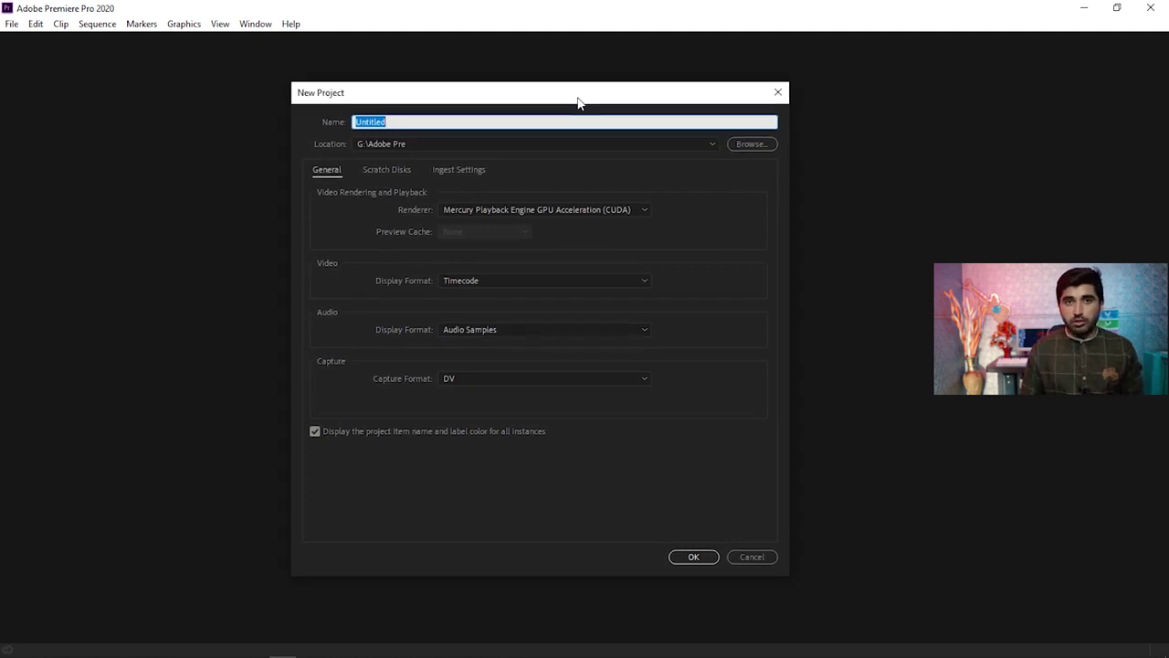
{"action": "left_click", "coordinate": [521, 123]}
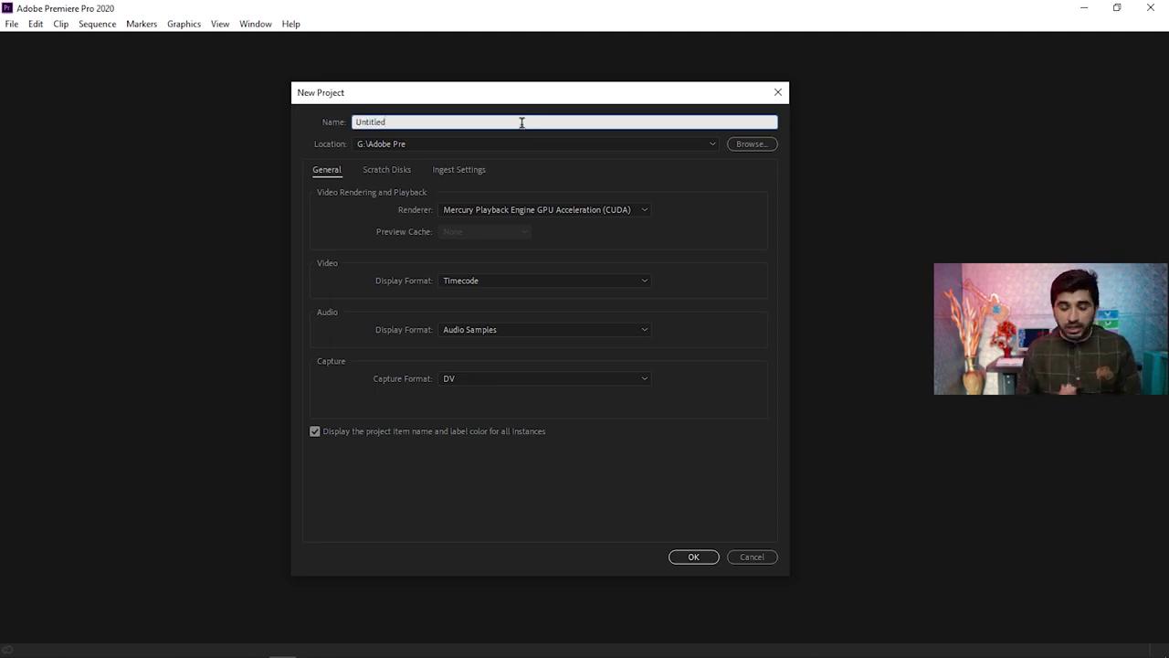
{"action": "key", "text": "BackSpace"}
{"action": "type", "text": "C"}
{"action": "key", "text": "BackSpace"}
{"action": "key", "text": "BackSpace"}
{"action": "key", "text": "BackSpace"}
{"action": "key", "text": "BackSpace"}
{"action": "key", "text": "BackSpace"}
{"action": "key", "text": "BackSpace"}
{"action": "key", "text": "BackSpace"}
{"action": "key", "text": "BackSpace"}
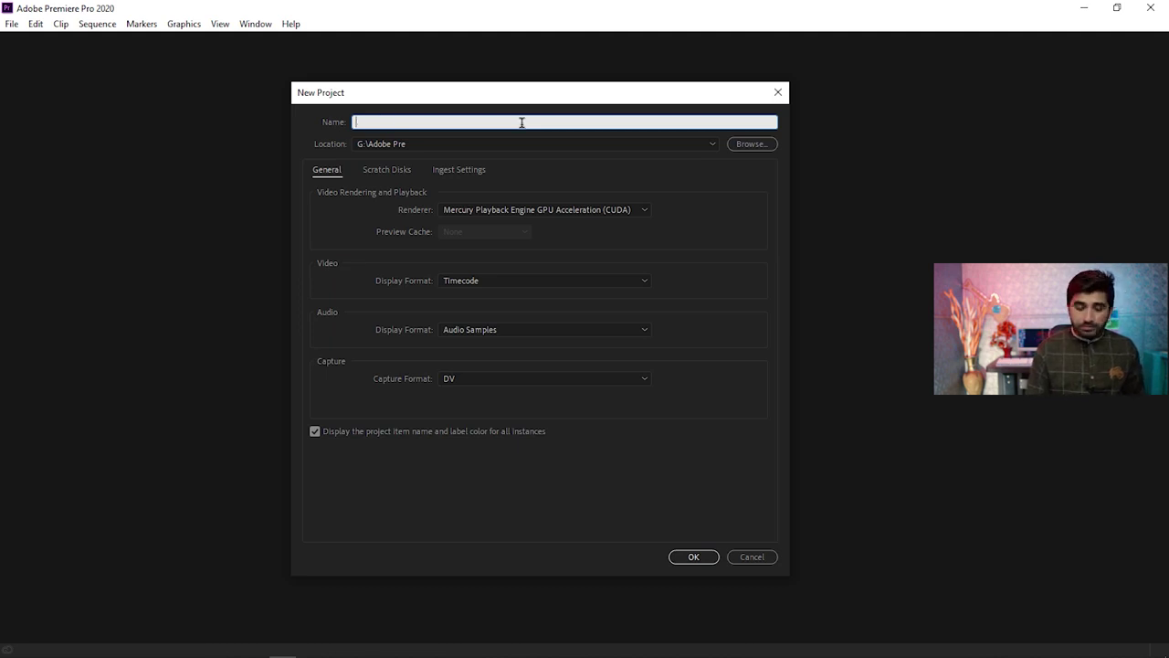
{"action": "type", "text": "Class "}
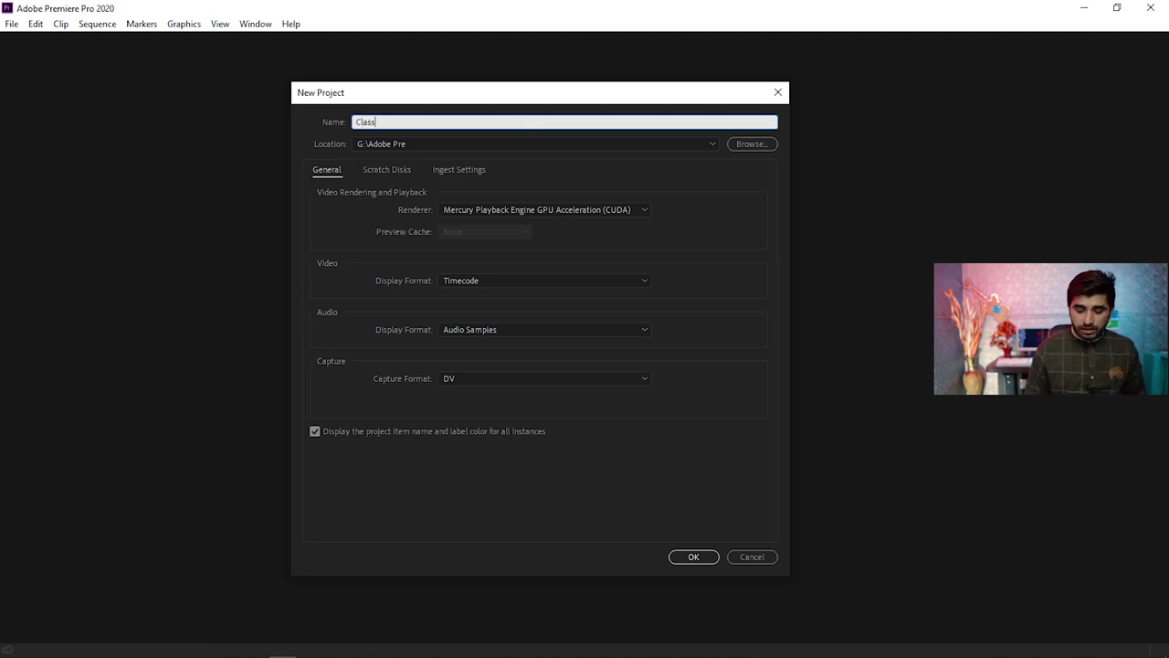
{"action": "type", "text": "1"}
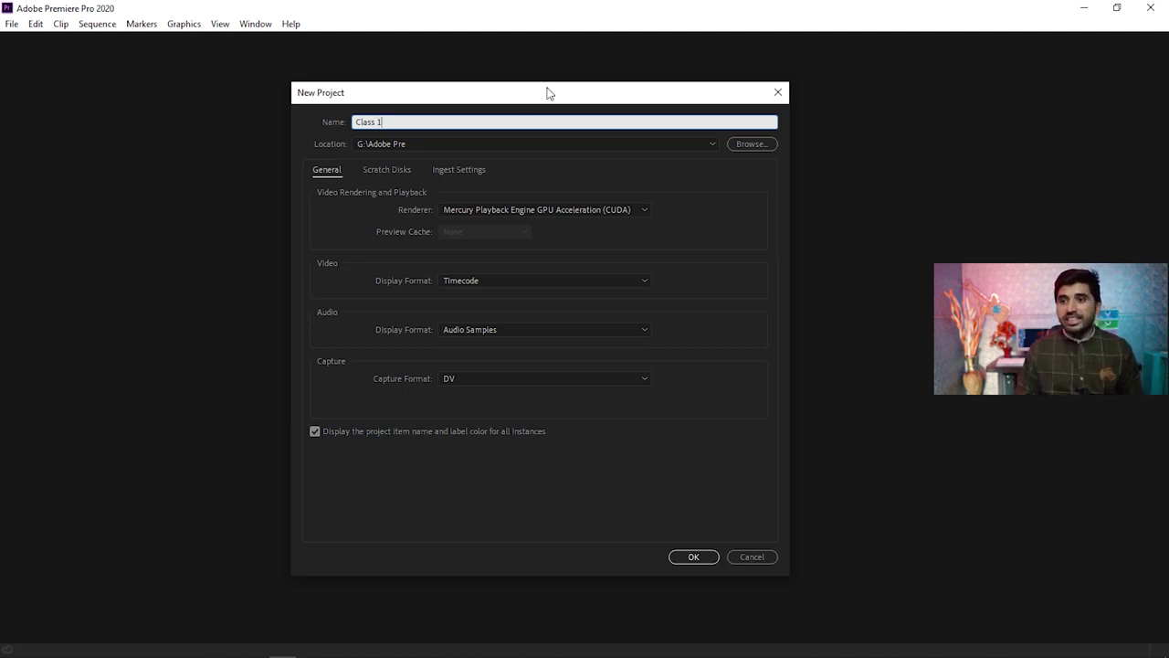
Review the project location choices and look over the Scratch Disks and Ingest Settings pages of the new project
{"action": "left_click", "coordinate": [504, 144]}
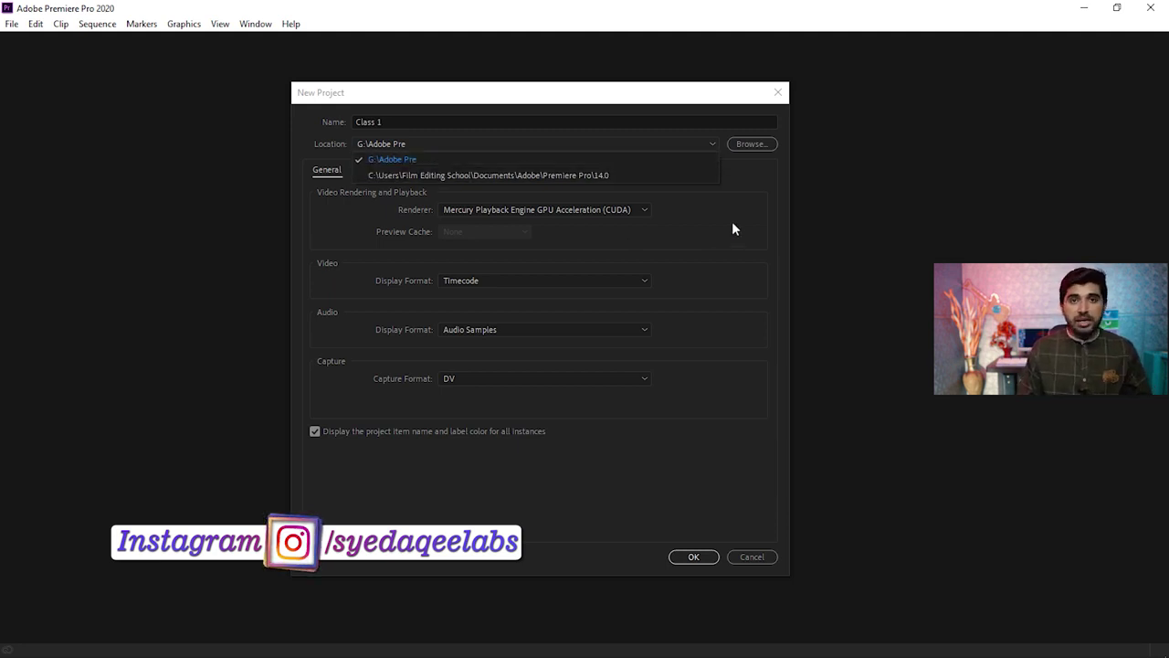
{"action": "left_click", "coordinate": [754, 189]}
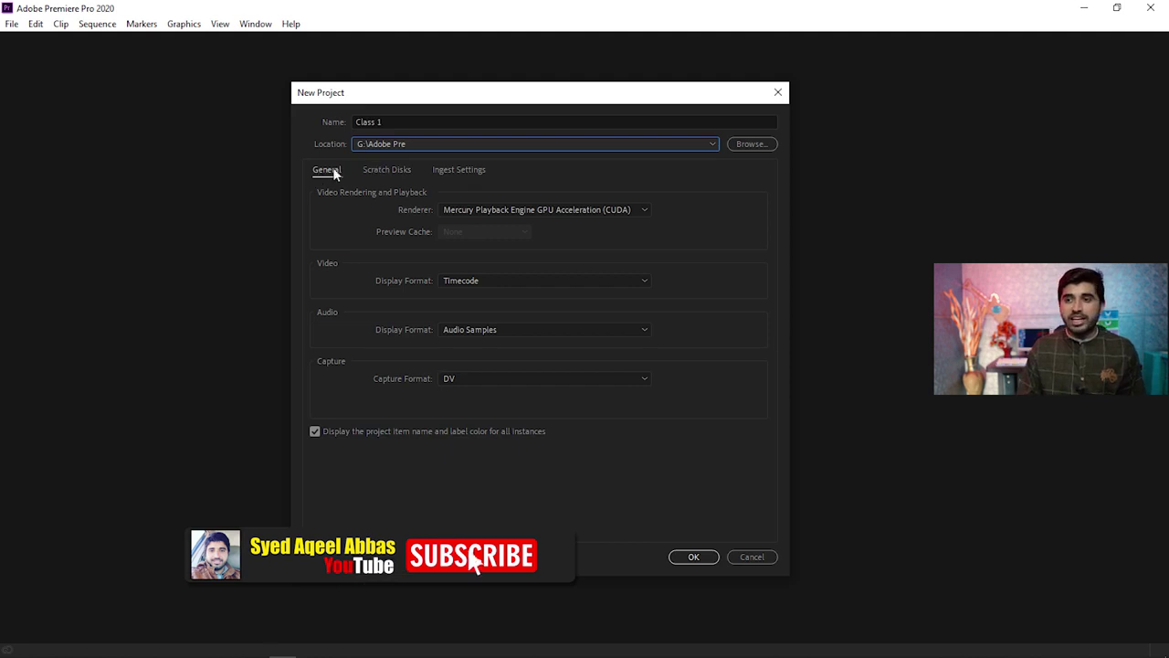
{"action": "left_click", "coordinate": [390, 175]}
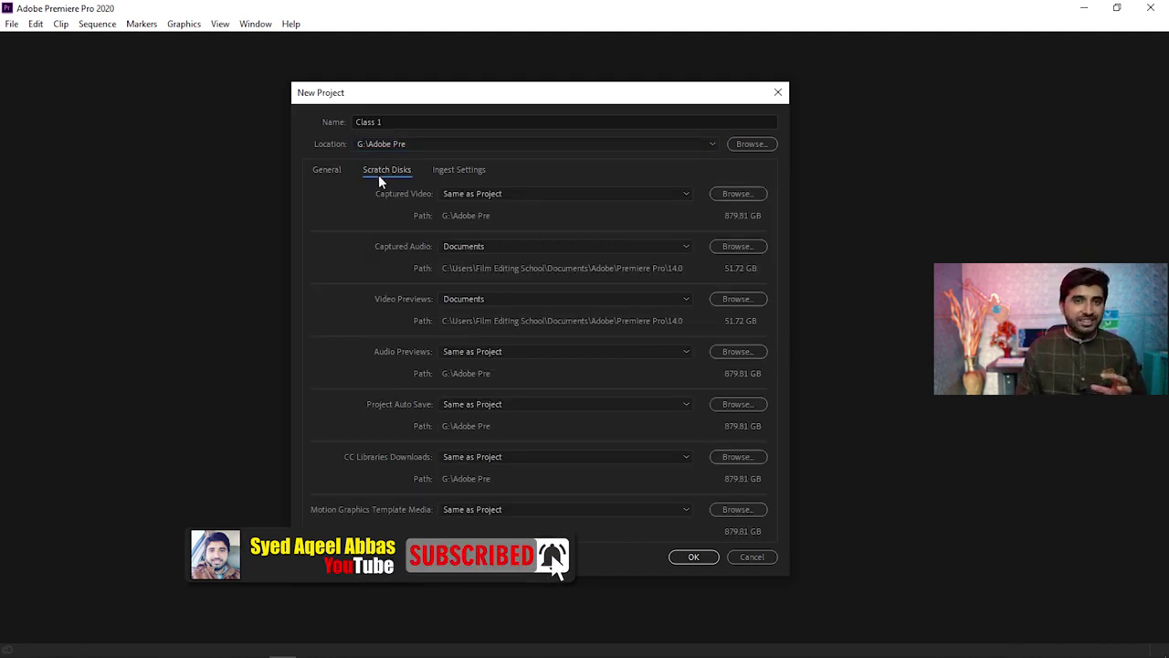
{"action": "left_click", "coordinate": [462, 173]}
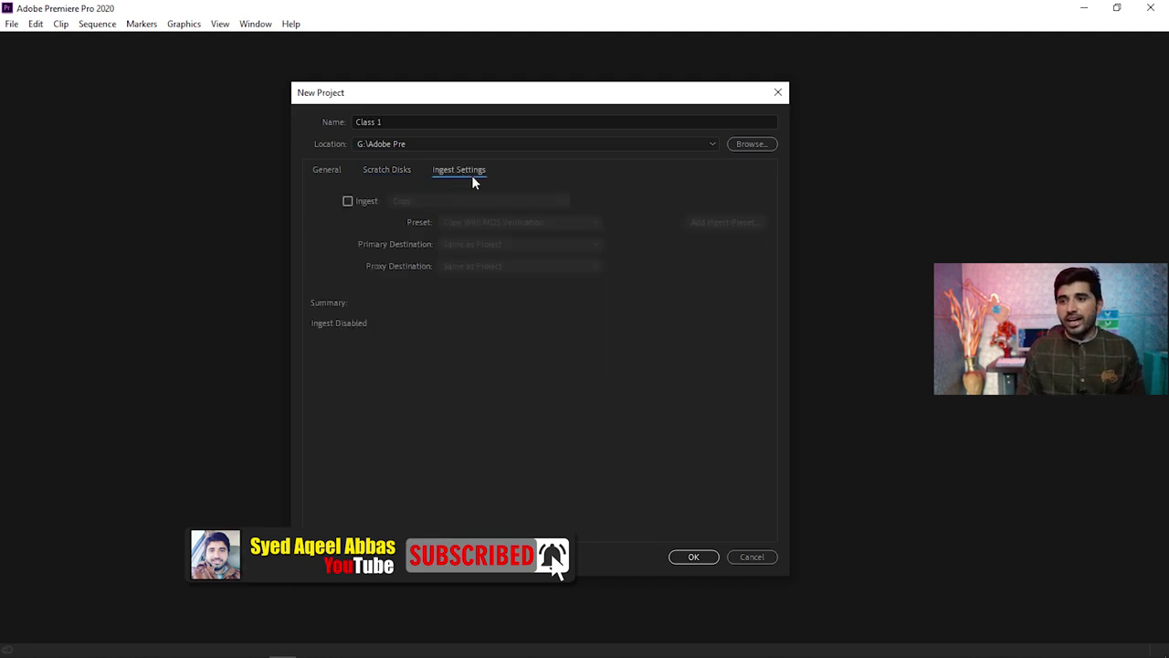
{"action": "left_click", "coordinate": [329, 176]}
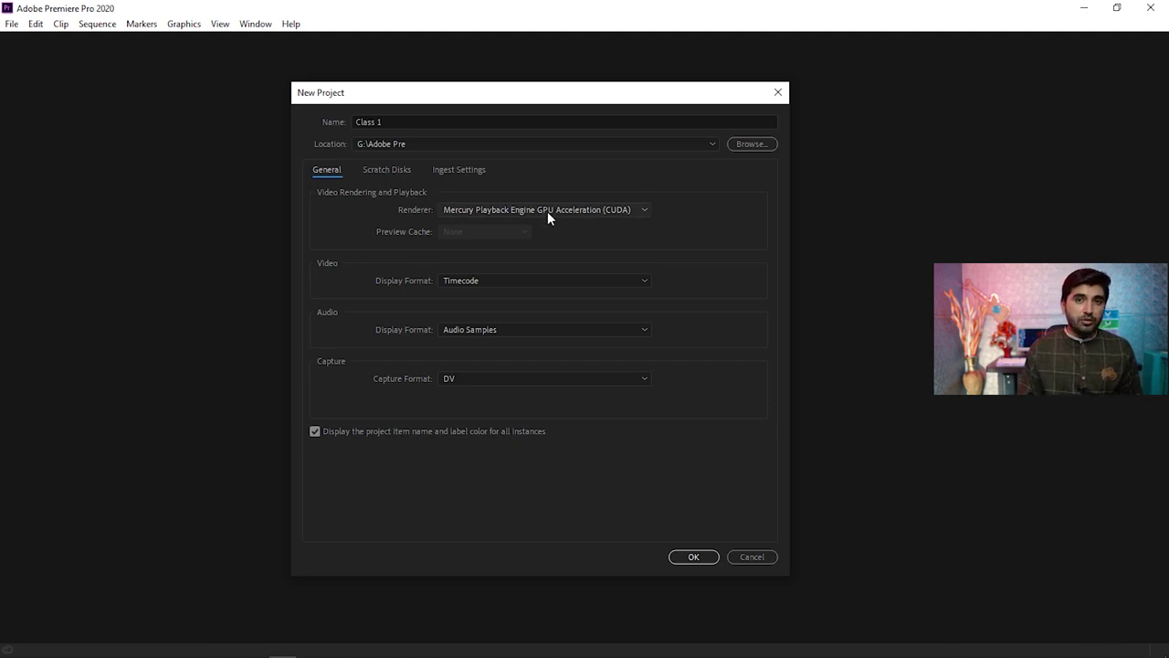
Try the Mercury Playback Engine Software Only renderer, and restore Mercury Playback Engine GPU Acceleration (CUDA)
{"action": "left_click", "coordinate": [622, 212]}
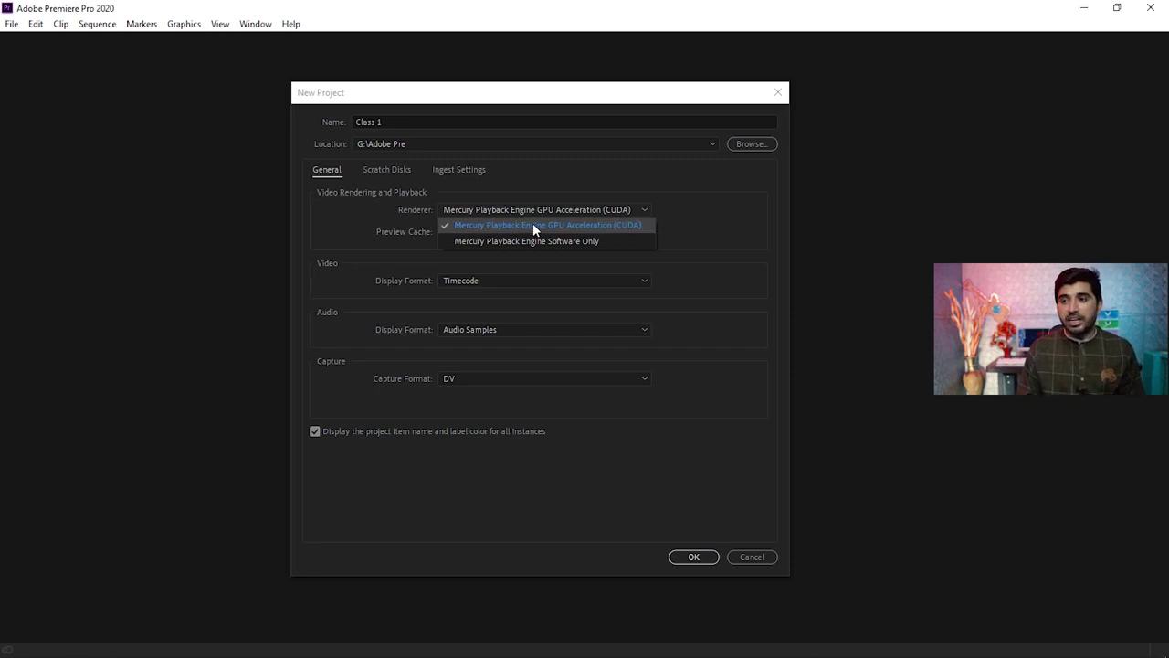
{"action": "left_click", "coordinate": [647, 225]}
{"action": "left_click", "coordinate": [544, 211]}
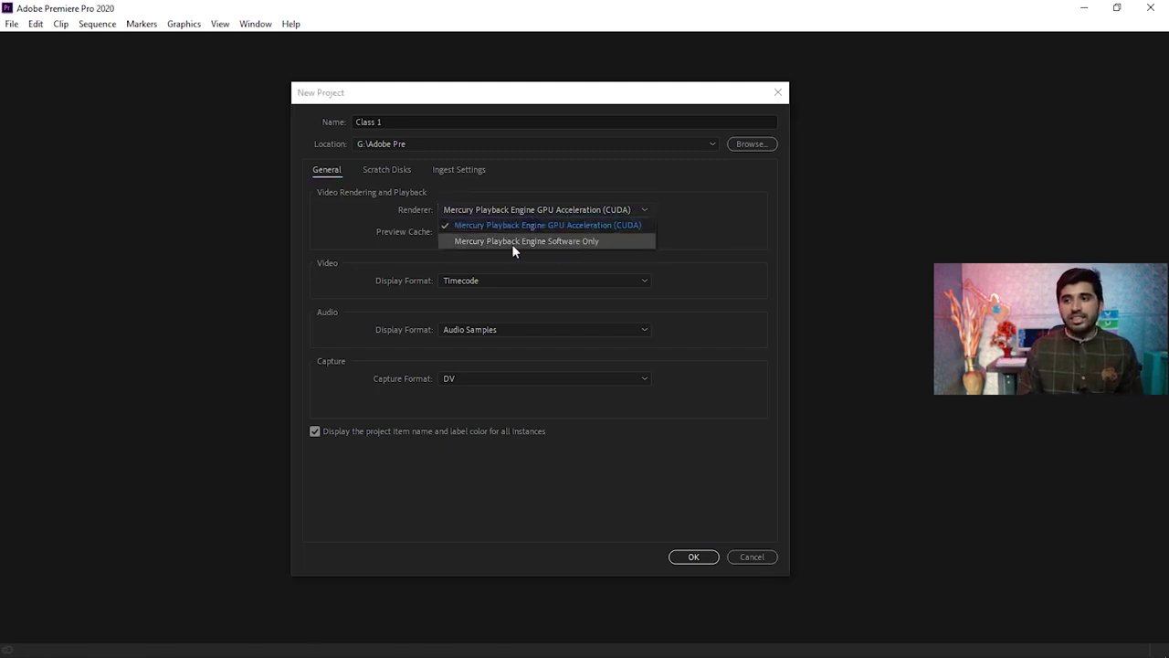
{"action": "left_click", "coordinate": [548, 245]}
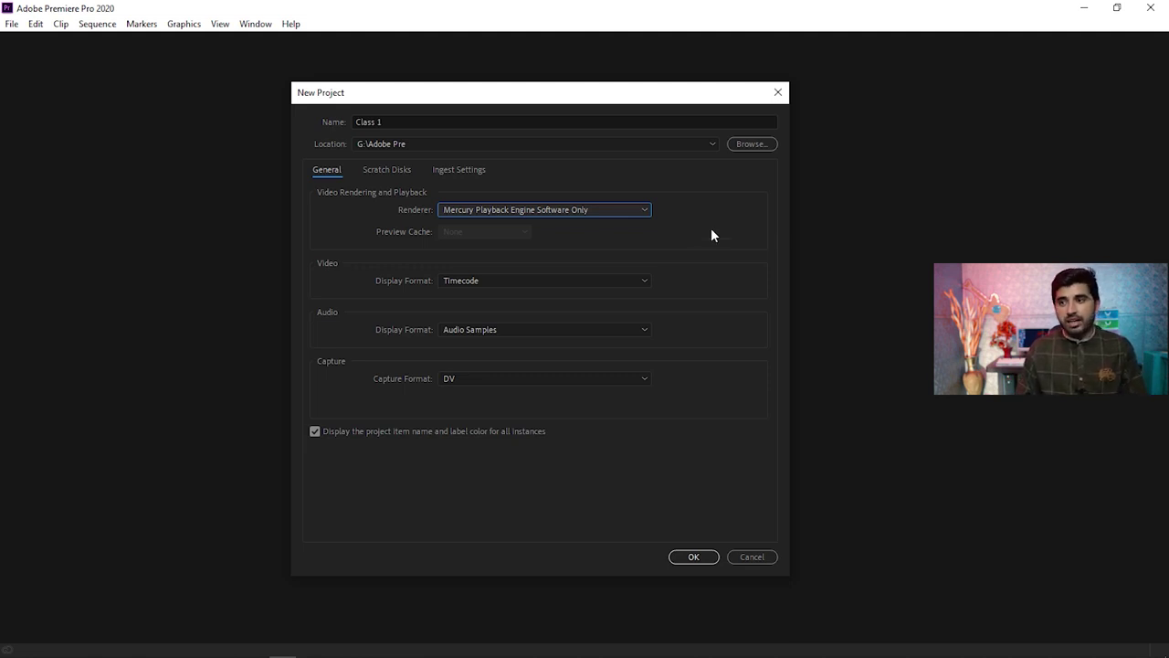
{"action": "left_click", "coordinate": [609, 210]}
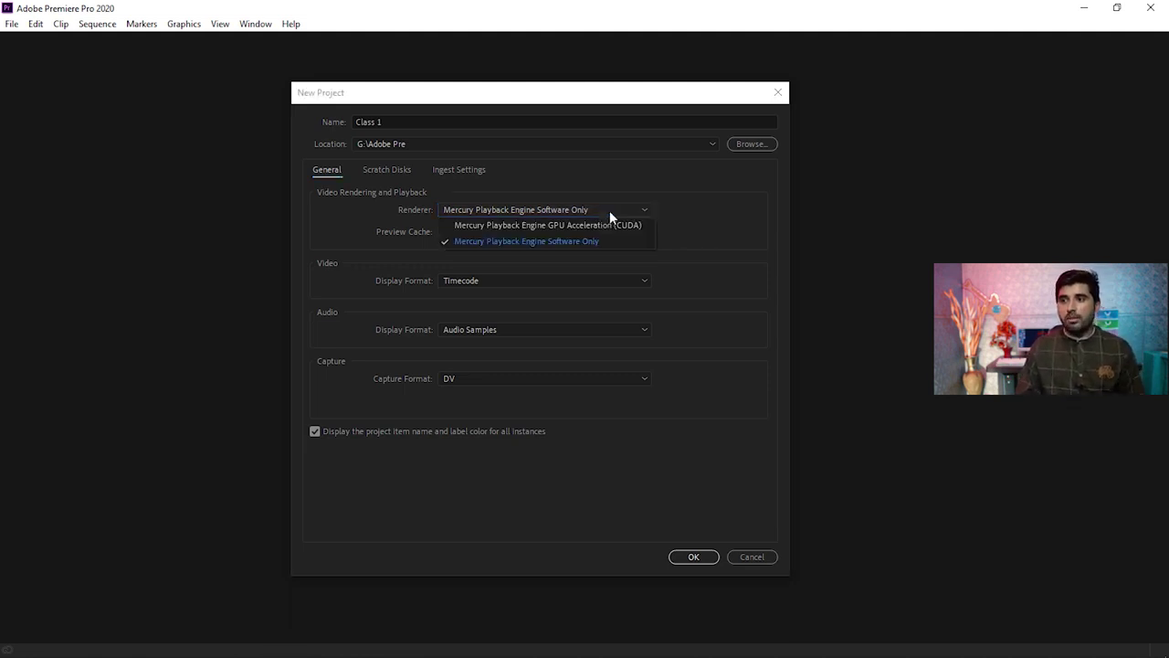
{"action": "left_click", "coordinate": [628, 224]}
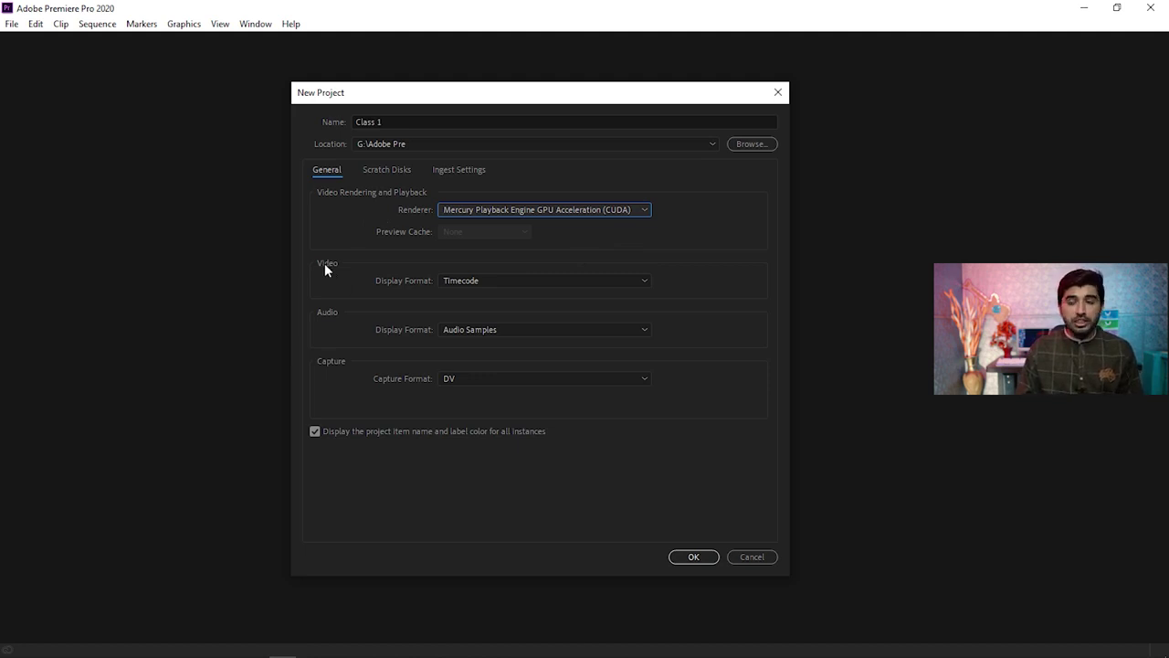
Review the video and audio display format options, keeping Timecode for video and Audio Samples for audio
{"action": "left_click", "coordinate": [522, 284]}
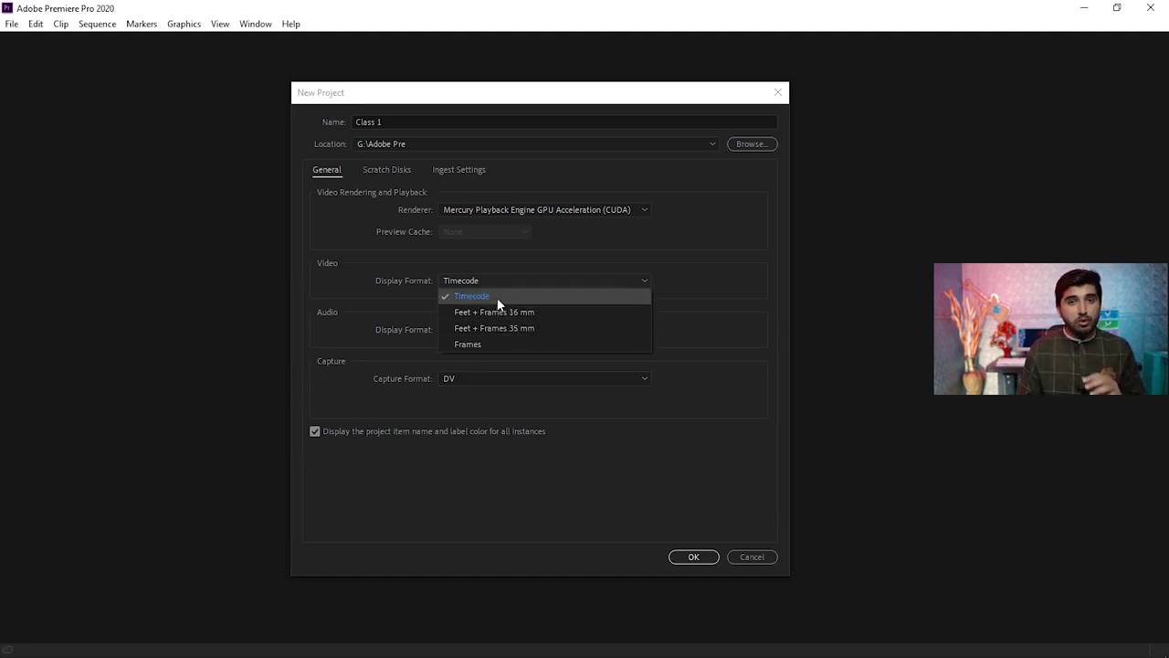
{"action": "left_click", "coordinate": [497, 297]}
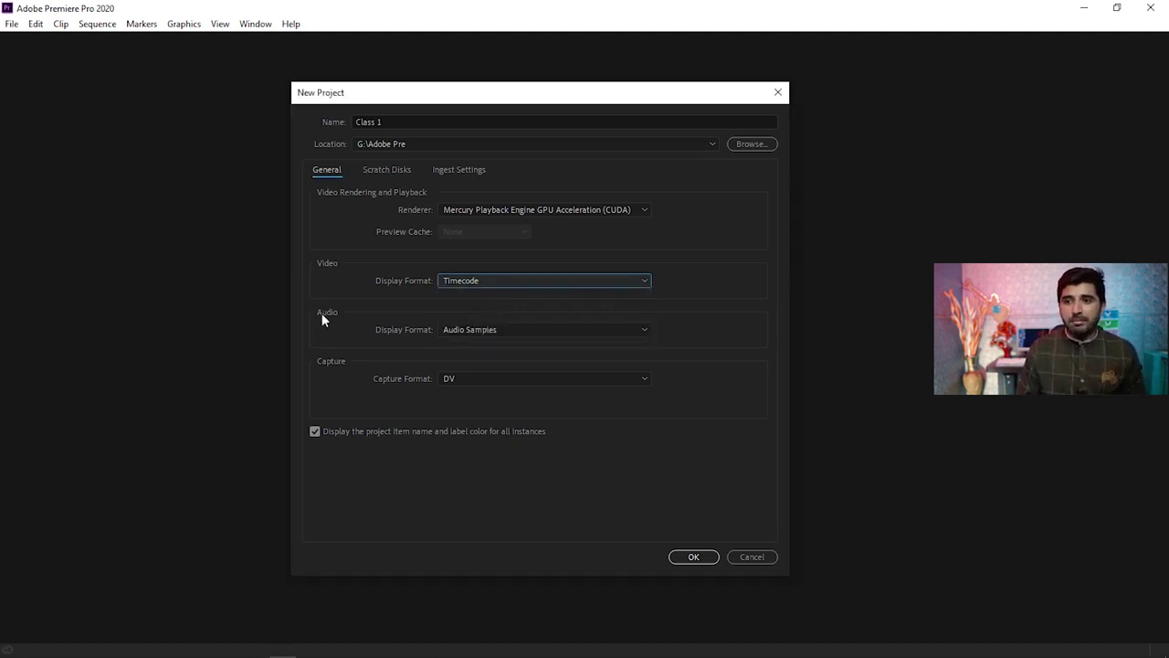
{"action": "left_click", "coordinate": [517, 330]}
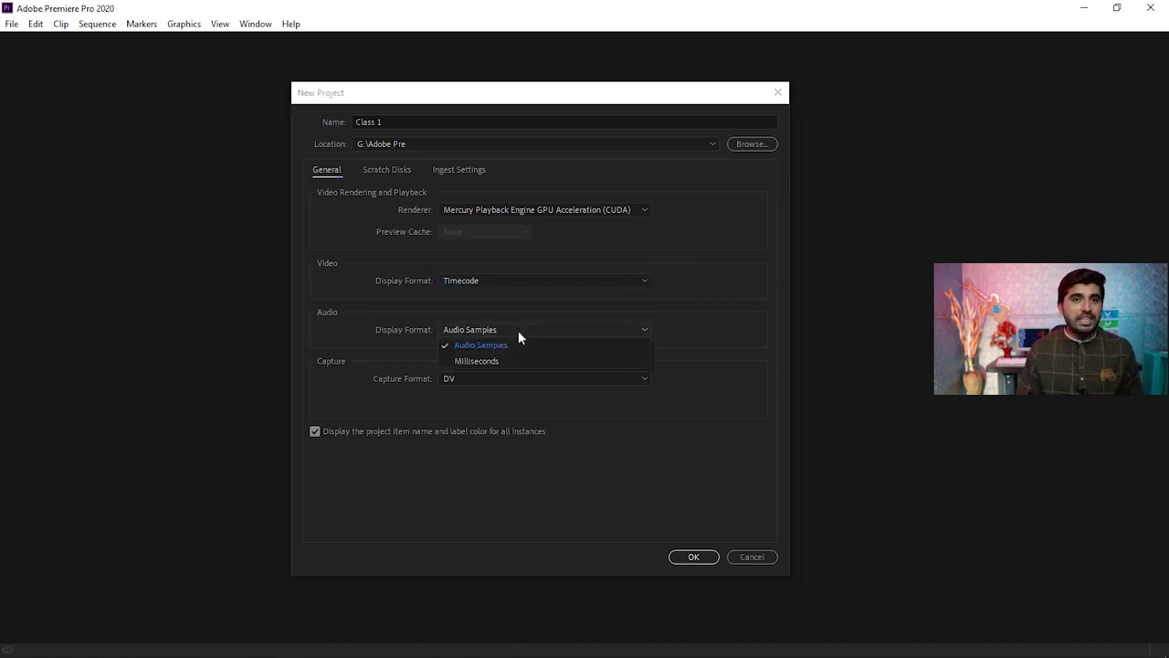
{"action": "left_click", "coordinate": [518, 330]}
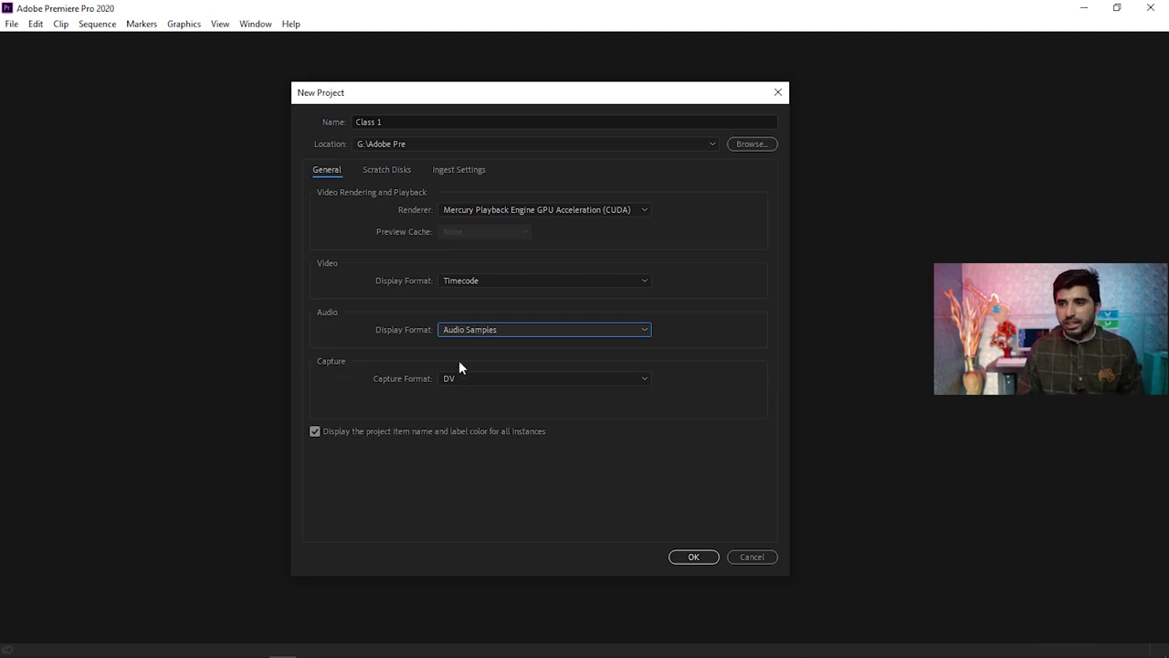
Check the scratch disk locations and try to enable Ingest for the new project
{"action": "left_click", "coordinate": [389, 174]}
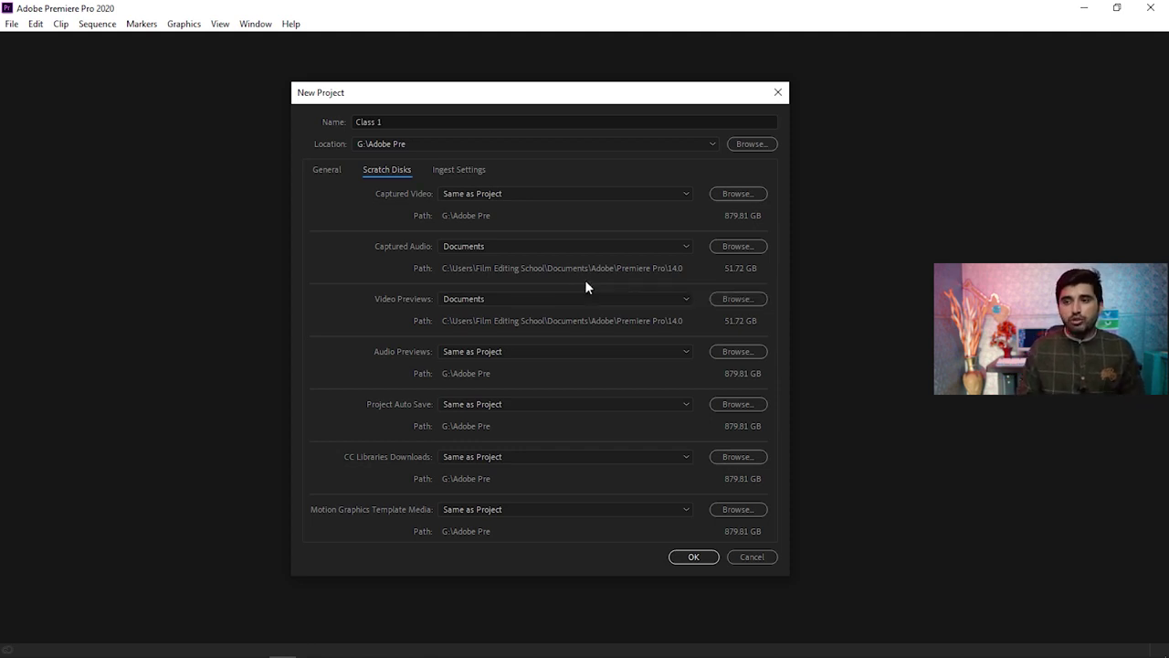
{"action": "left_click", "coordinate": [461, 172]}
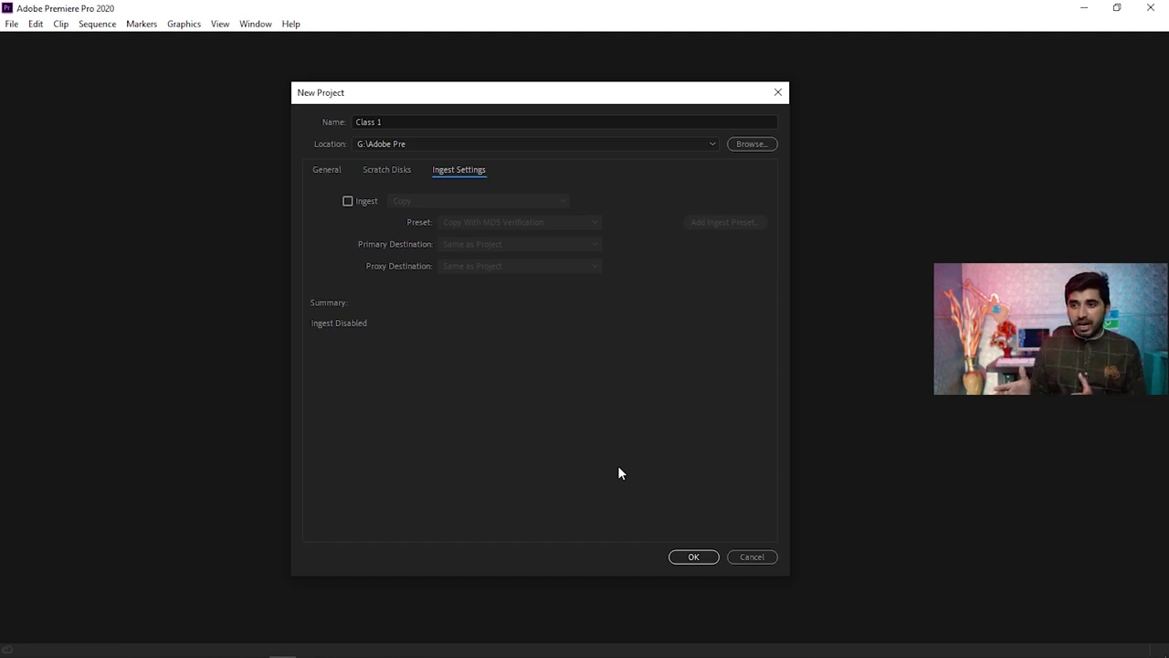
{"action": "left_click", "coordinate": [349, 200]}
{"action": "left_click_drag", "start_coordinate": [550, 297], "coordinate": [510, 315]}
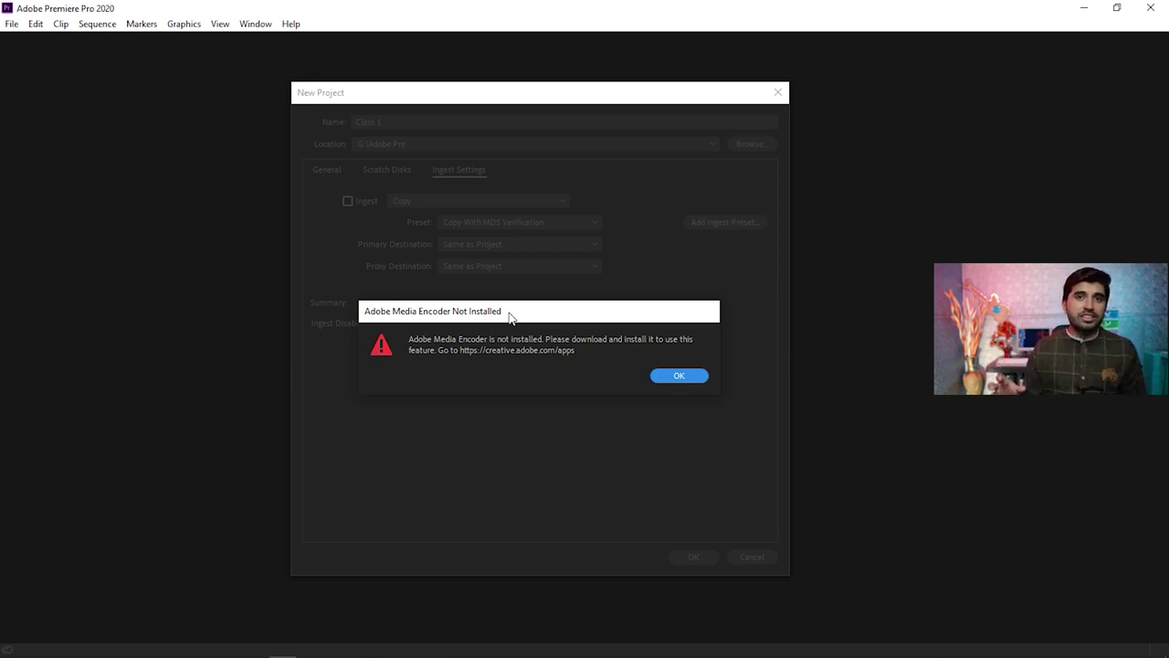
{"action": "left_click", "coordinate": [684, 377]}
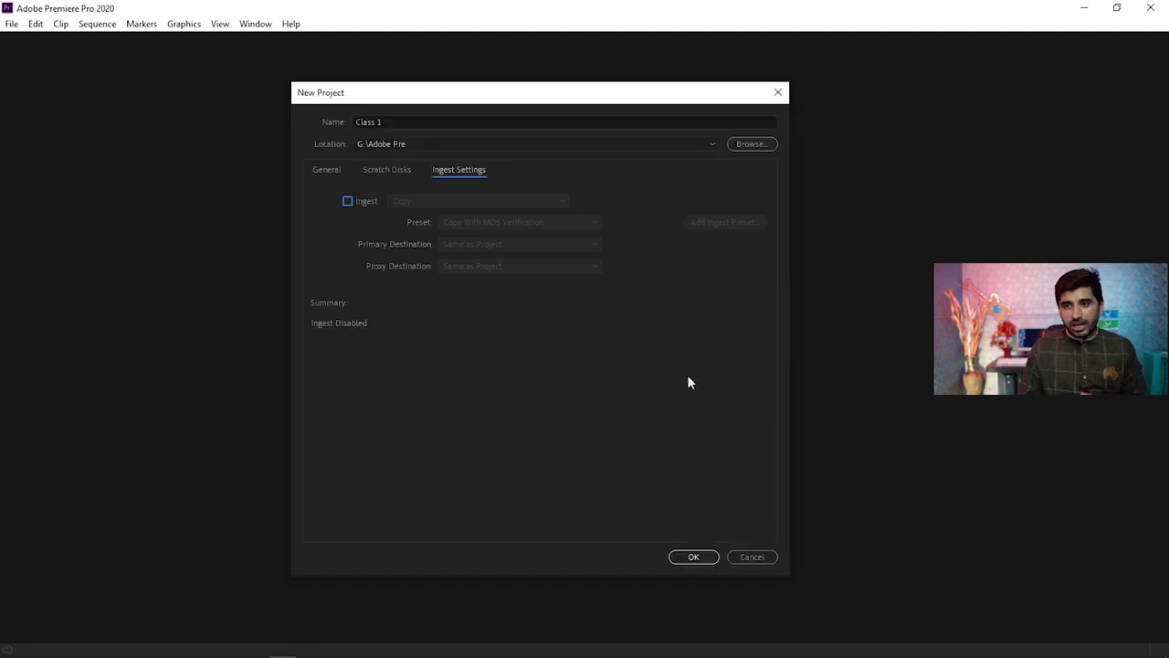
Create the project from the General settings, overwriting the existing project of the same name
{"action": "left_click", "coordinate": [336, 171]}
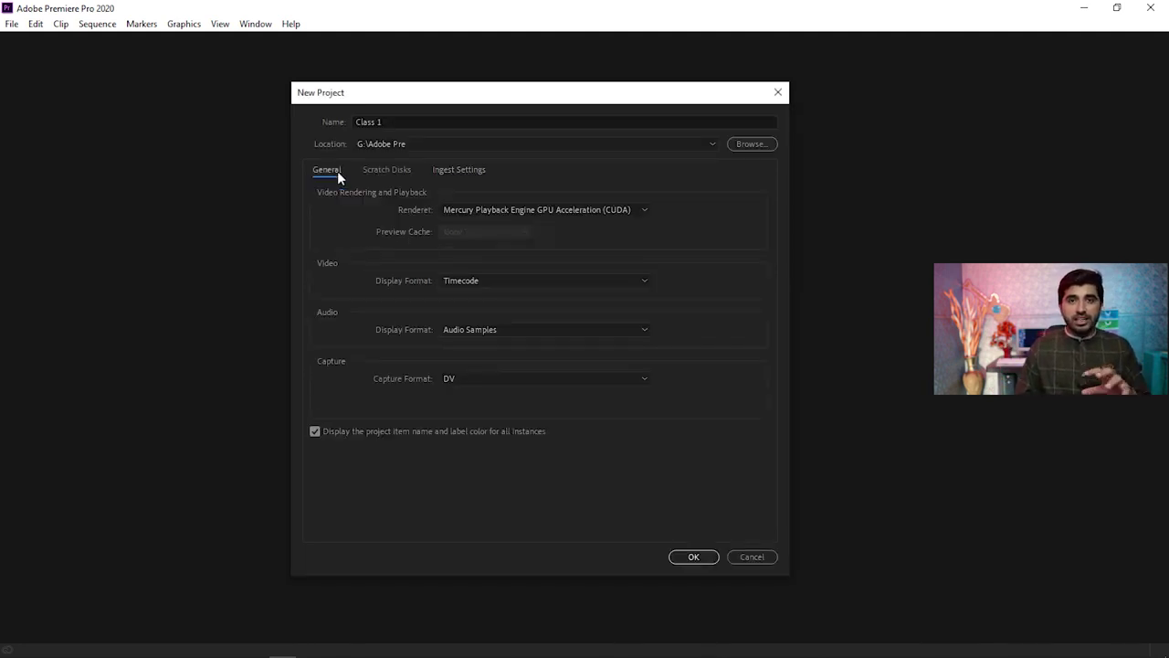
{"action": "left_click", "coordinate": [700, 558]}
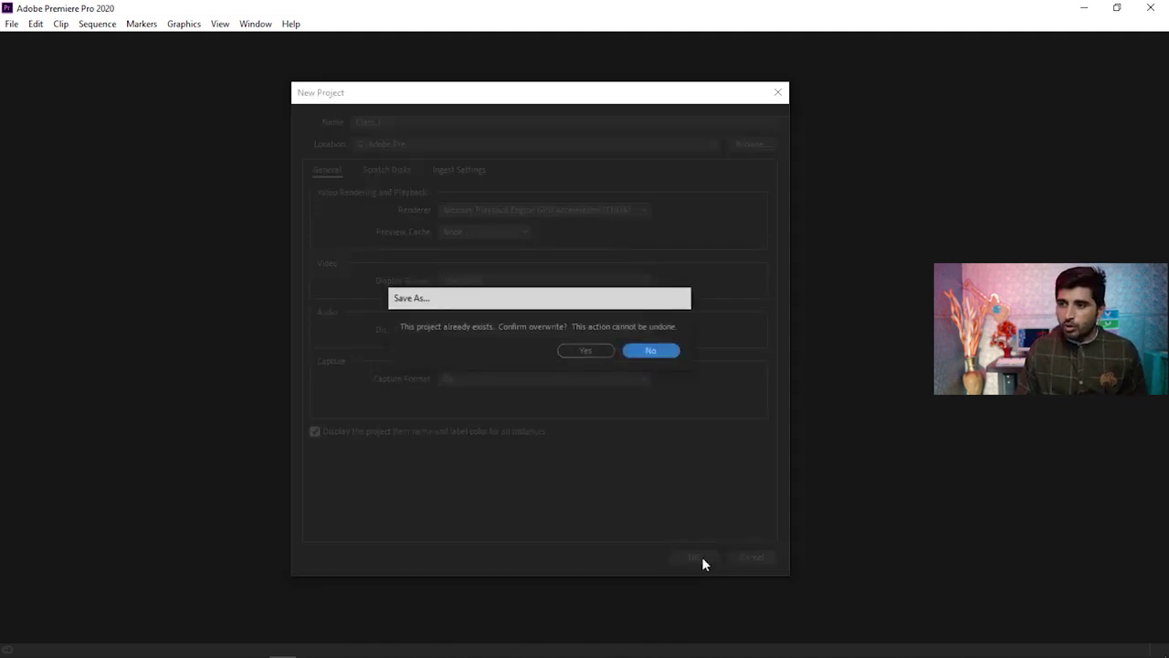
{"action": "left_click", "coordinate": [586, 351]}
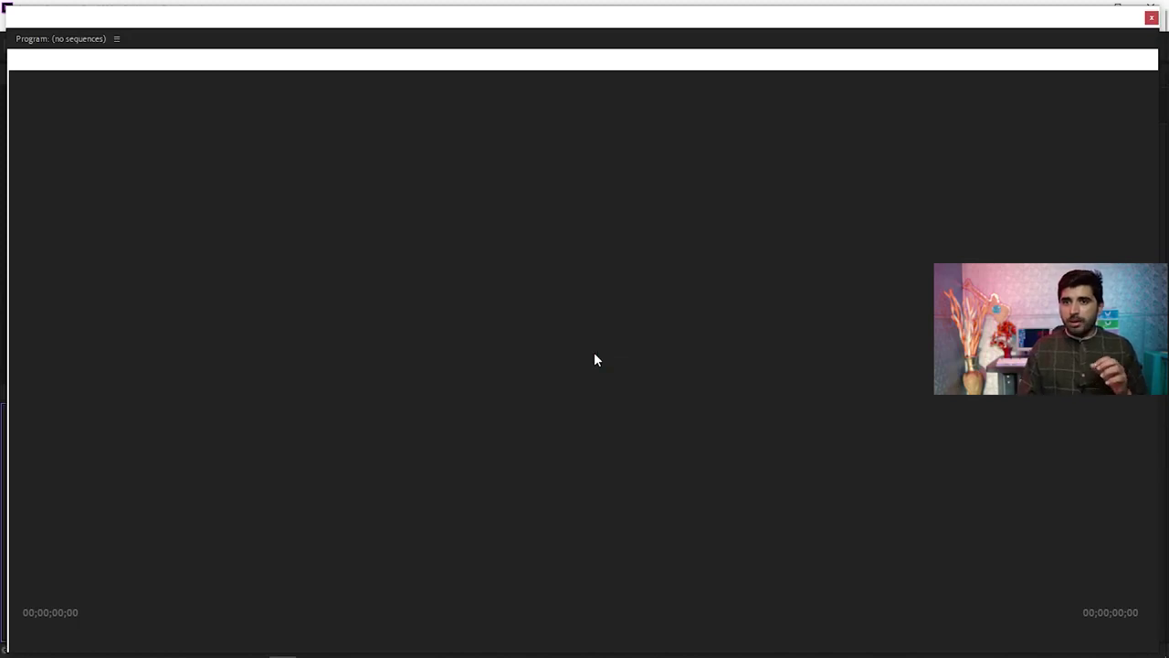
Move the floating Program monitor out of the way and reset the Color workspace to its saved layout
{"action": "mouse_move", "coordinate": [603, 23]}
{"action": "left_mouse_down"}
{"action": "mouse_move", "coordinate": [700, 104]}
{"action": "mouse_move", "coordinate": [505, 245]}
{"action": "mouse_move", "coordinate": [621, 144]}
{"action": "mouse_move", "coordinate": [618, 128]}
{"action": "left_mouse_up"}
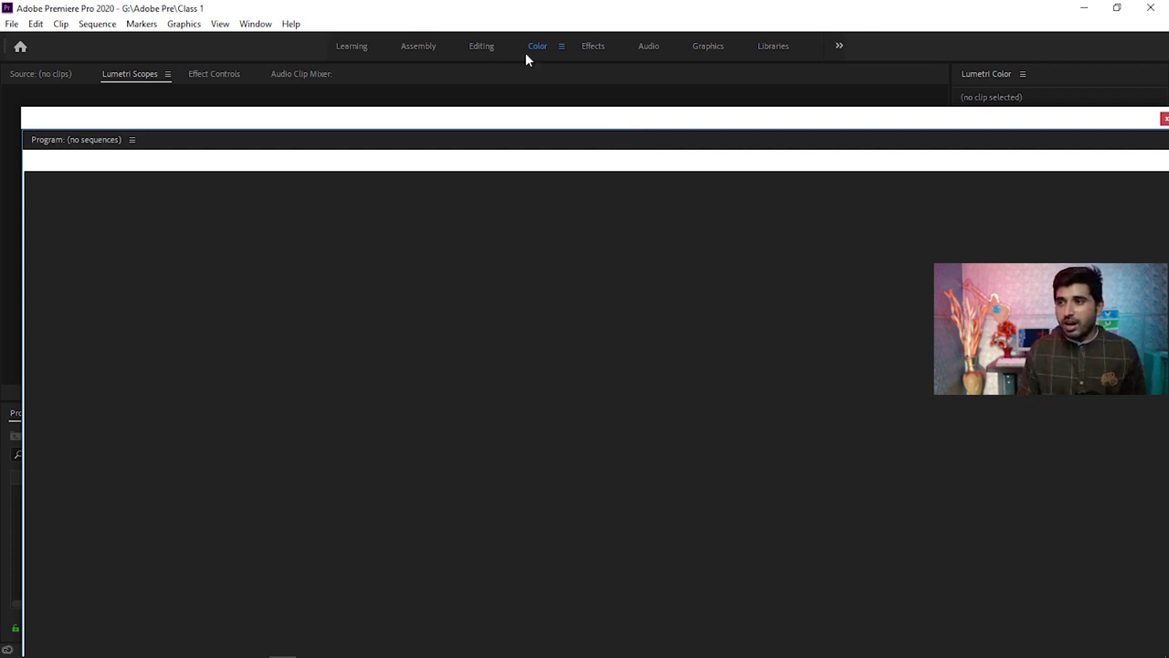
{"action": "left_click", "coordinate": [562, 48]}
{"action": "left_click", "coordinate": [608, 49]}
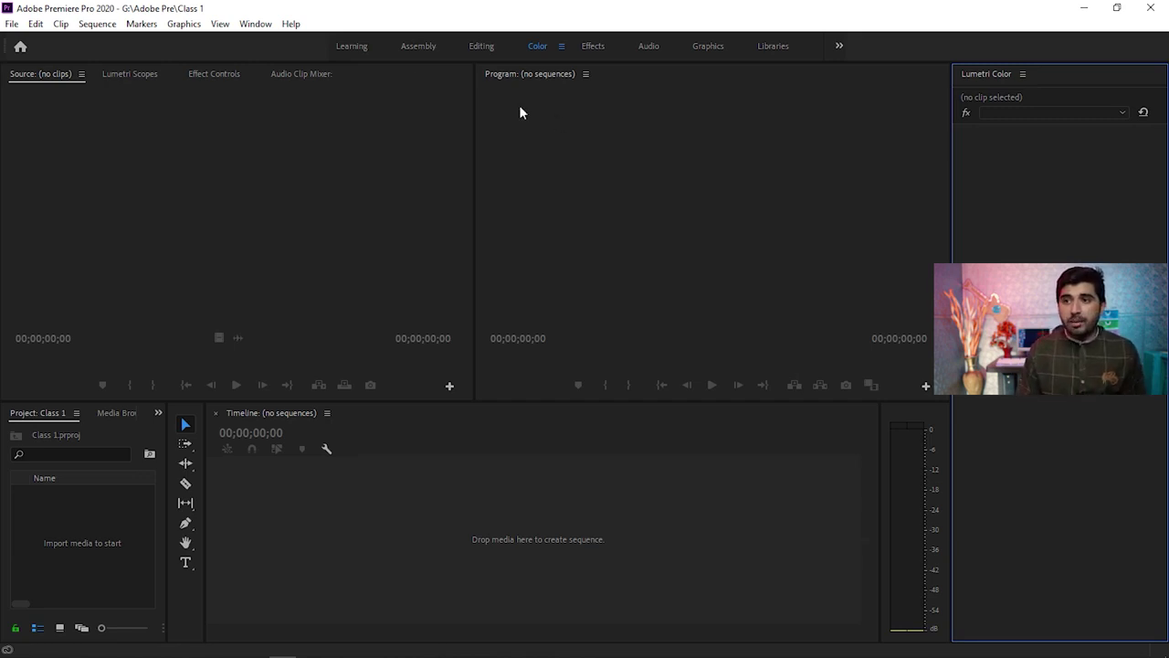
Look through the tutorials in the Learning workspace and switch to the Assembly workspace
{"action": "left_click", "coordinate": [354, 48]}
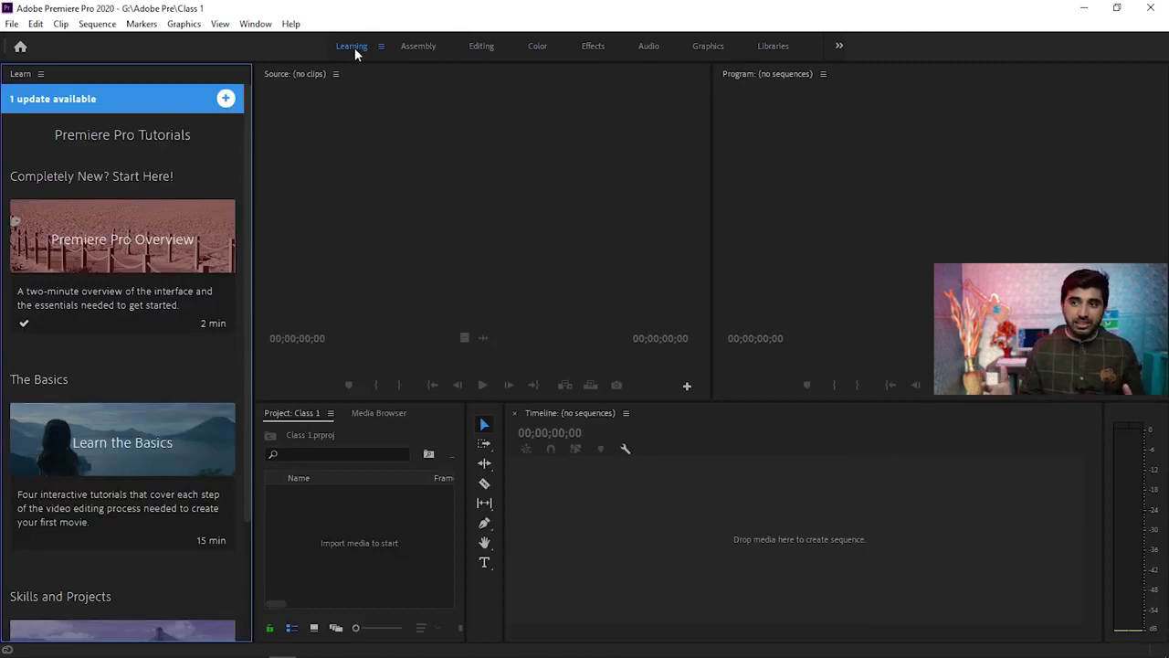
{"action": "mouse_move", "coordinate": [119, 256]}
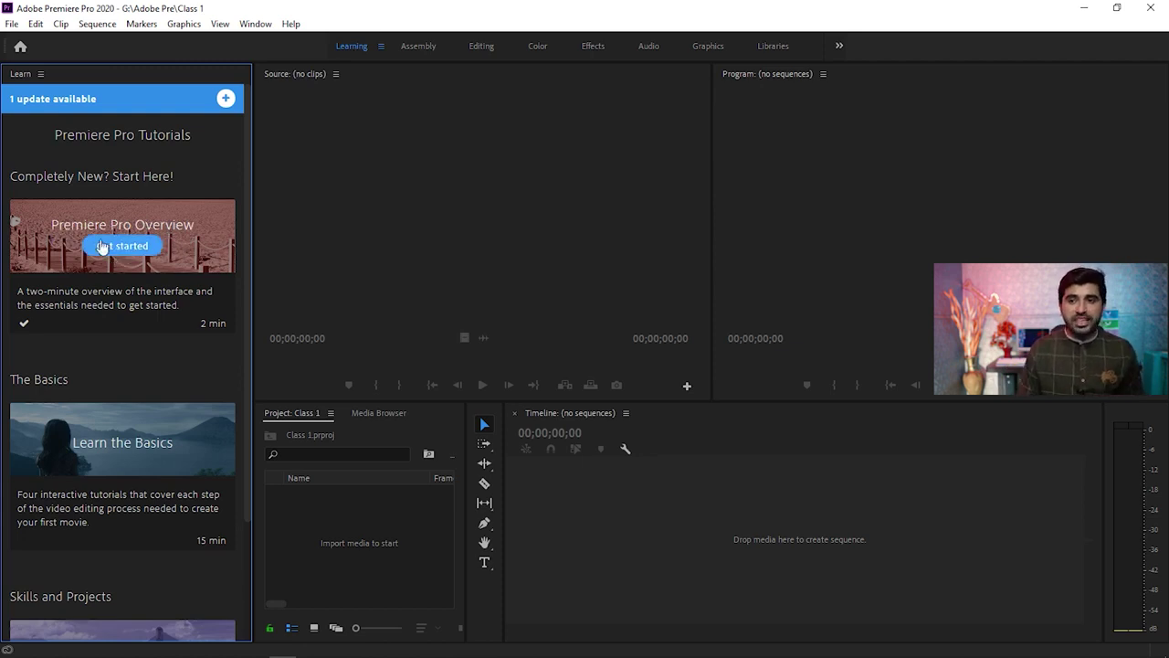
{"action": "scroll", "coordinate": [120, 264], "scroll_direction": "down", "scroll_amount": 3}
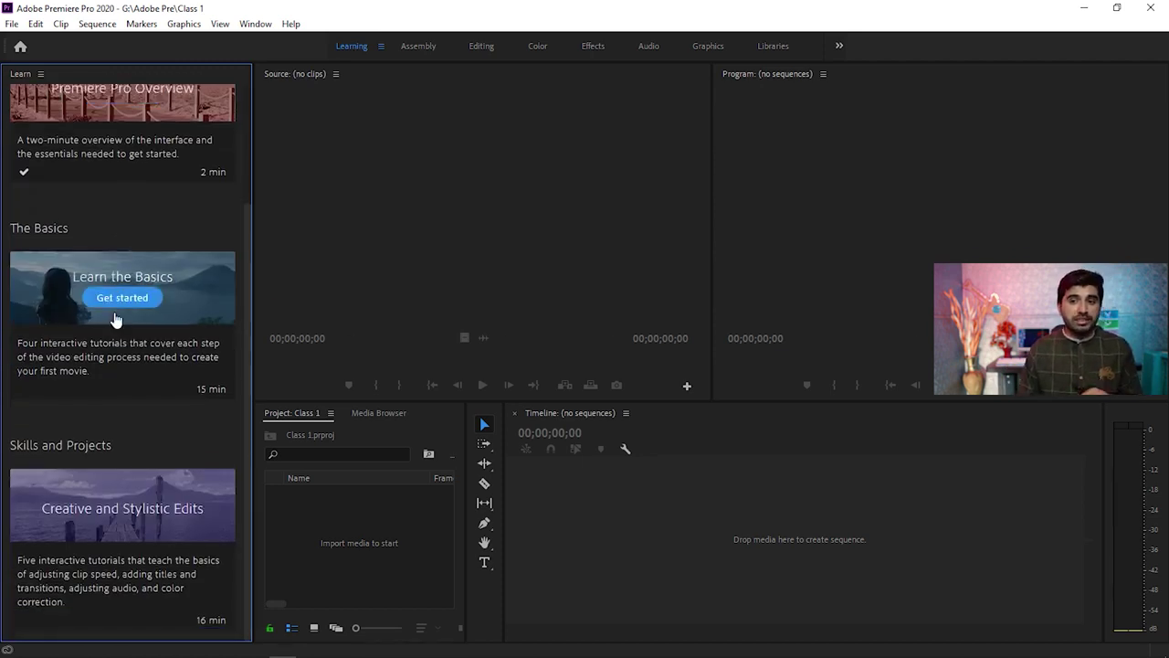
{"action": "scroll", "coordinate": [117, 321], "scroll_direction": "up", "scroll_amount": 3}
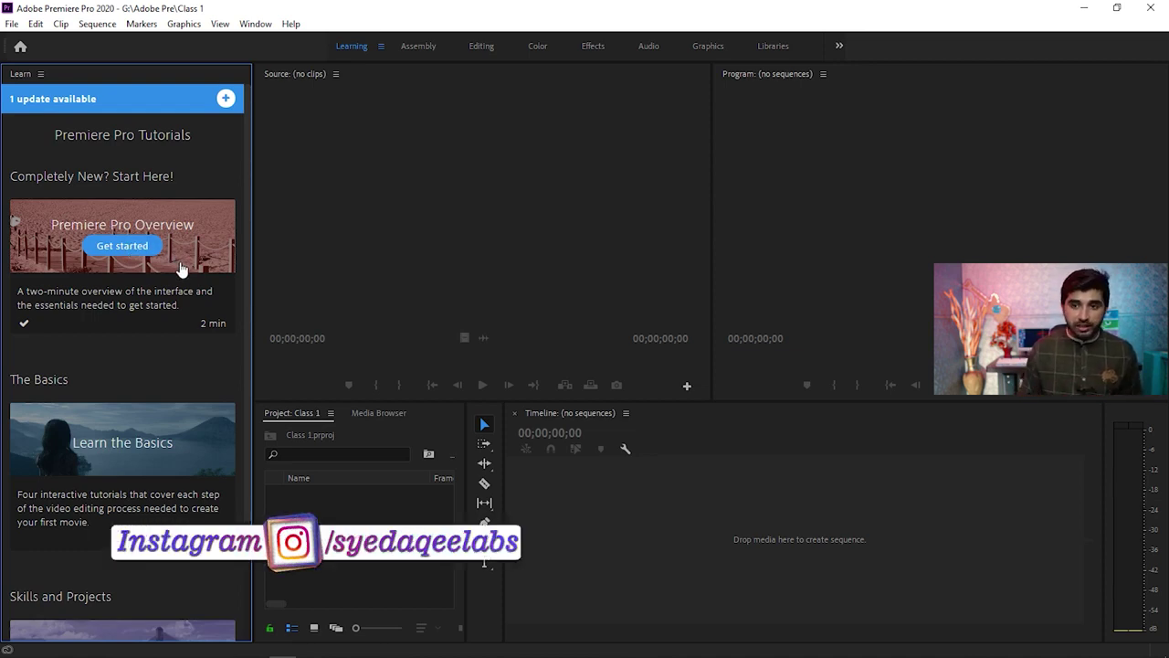
{"action": "scroll", "coordinate": [181, 269], "scroll_direction": "down", "scroll_amount": 3}
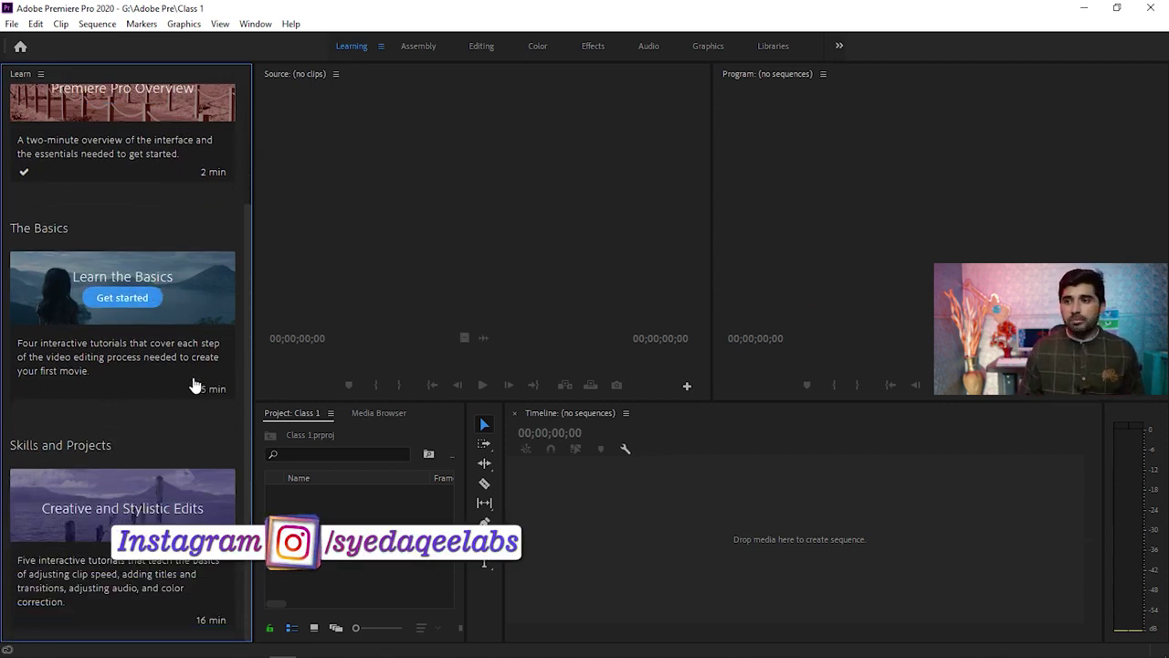
{"action": "left_click", "coordinate": [419, 47]}
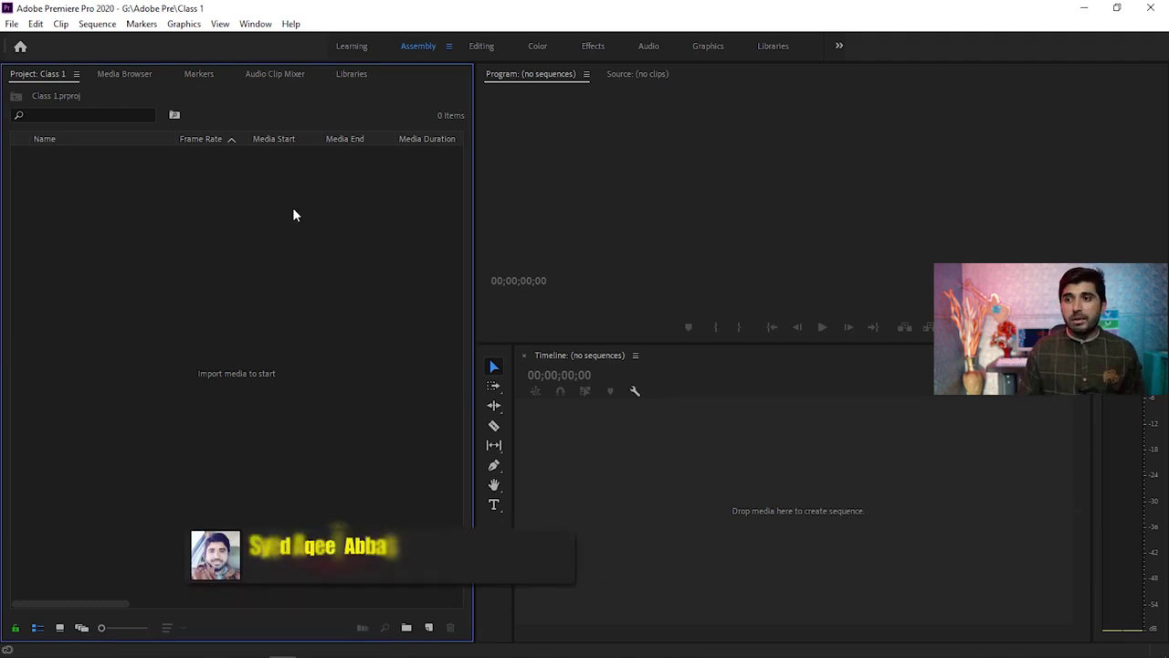
Switch to the Editing workspace and reset it to its saved layout
{"action": "left_click", "coordinate": [480, 47]}
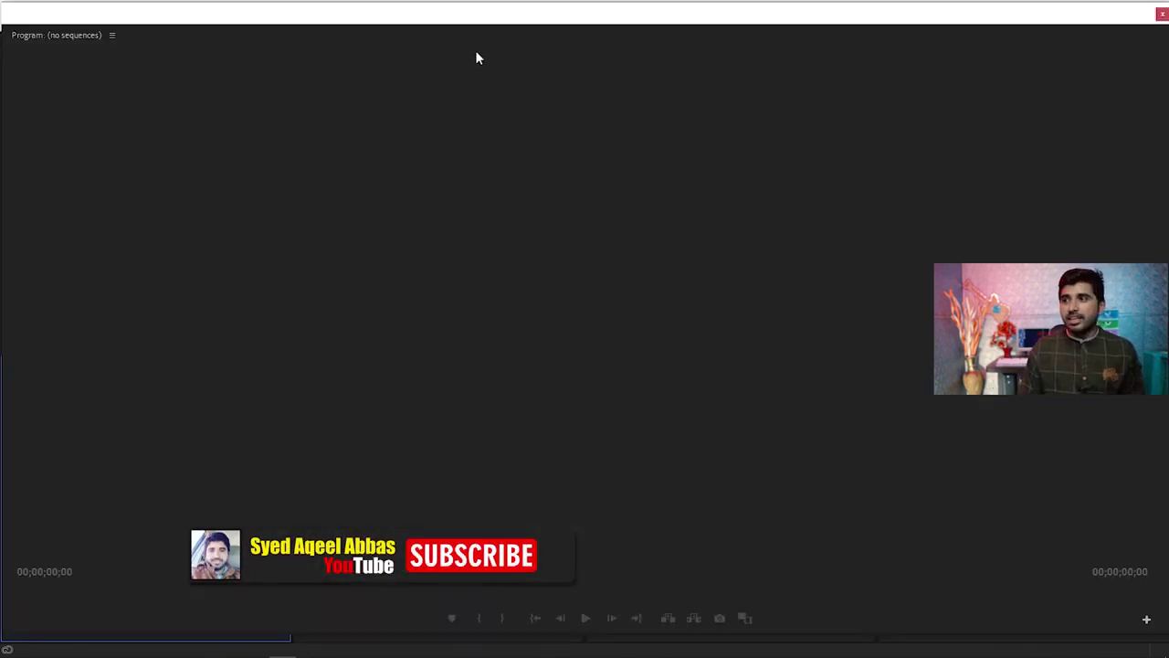
{"action": "left_click", "coordinate": [508, 47]}
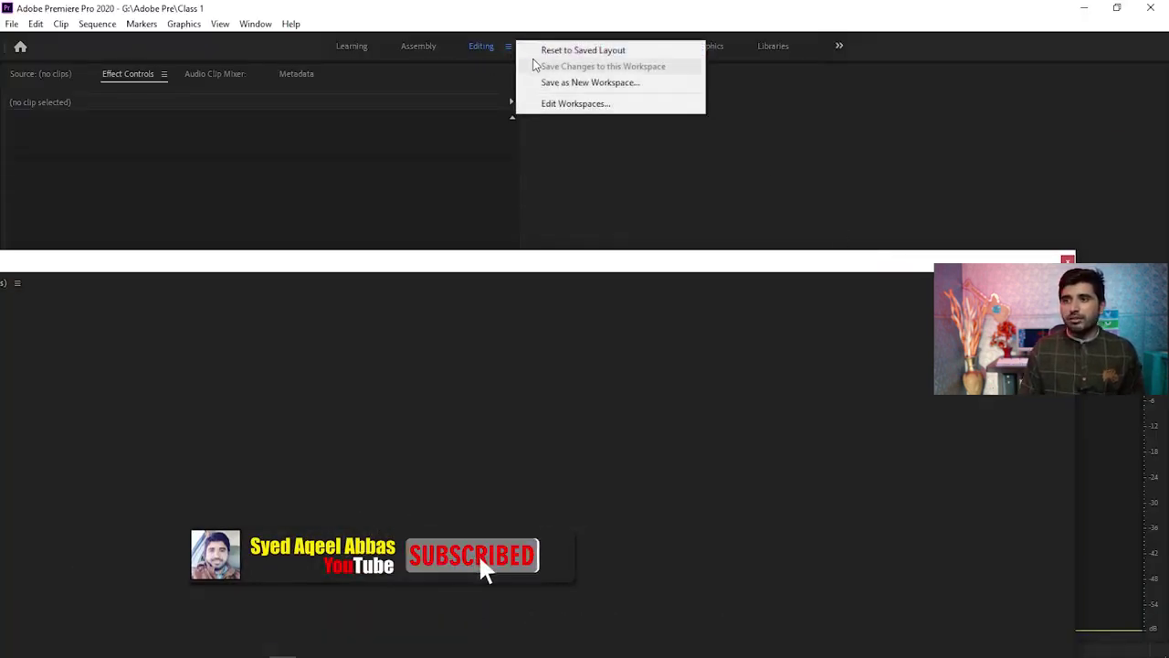
{"action": "left_click", "coordinate": [567, 51]}
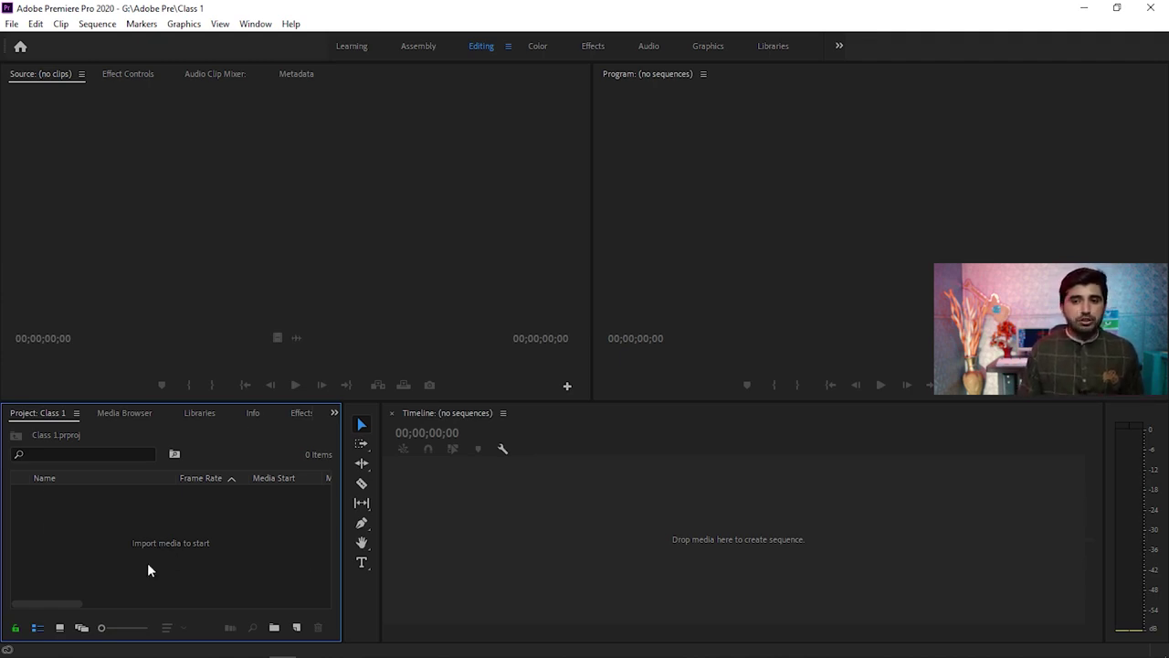
Compare the panel layouts of the Assembly, Editing and Effects workspaces and return to the Editing workspace
{"action": "left_click", "coordinate": [419, 45]}
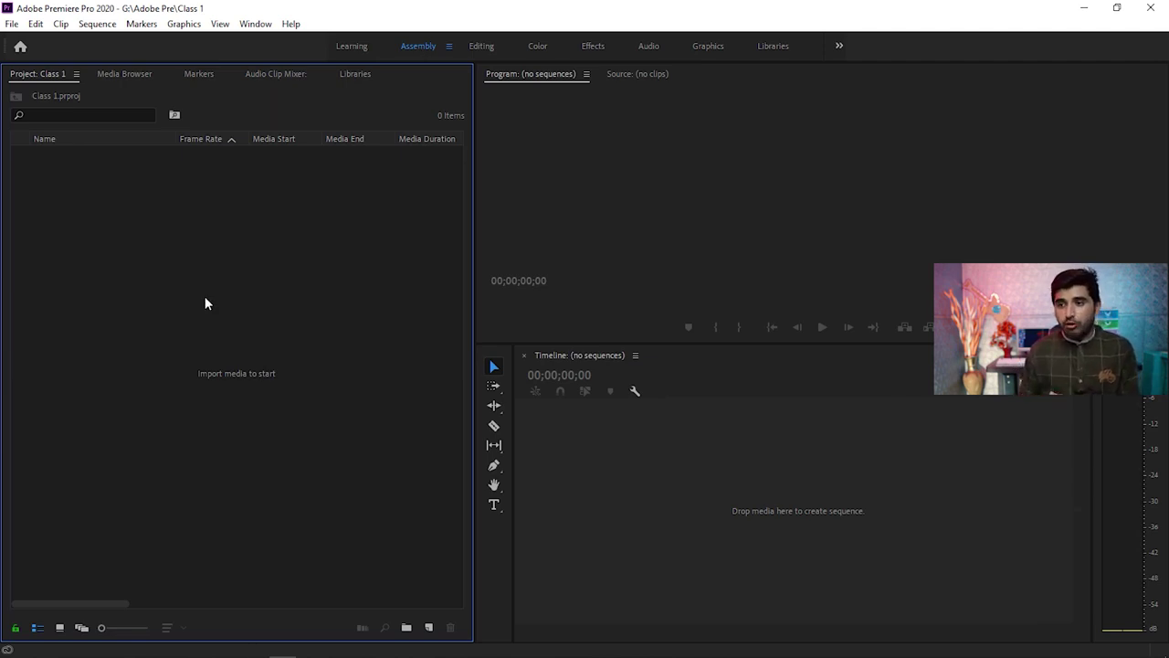
{"action": "left_click", "coordinate": [803, 493]}
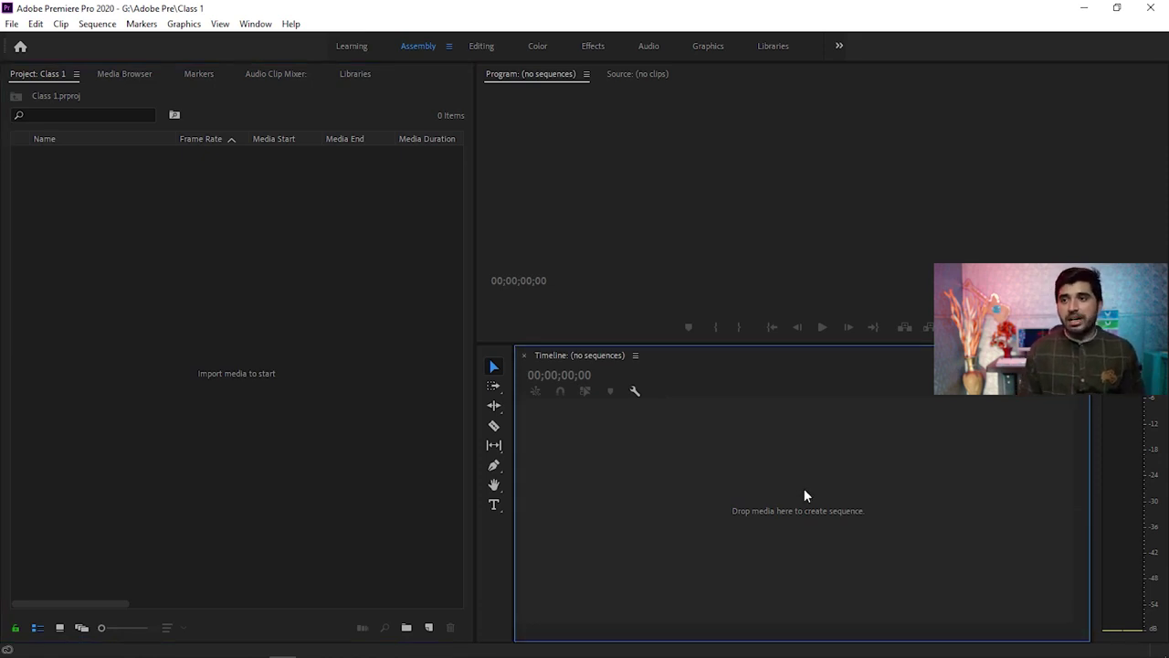
{"action": "left_click", "coordinate": [481, 45]}
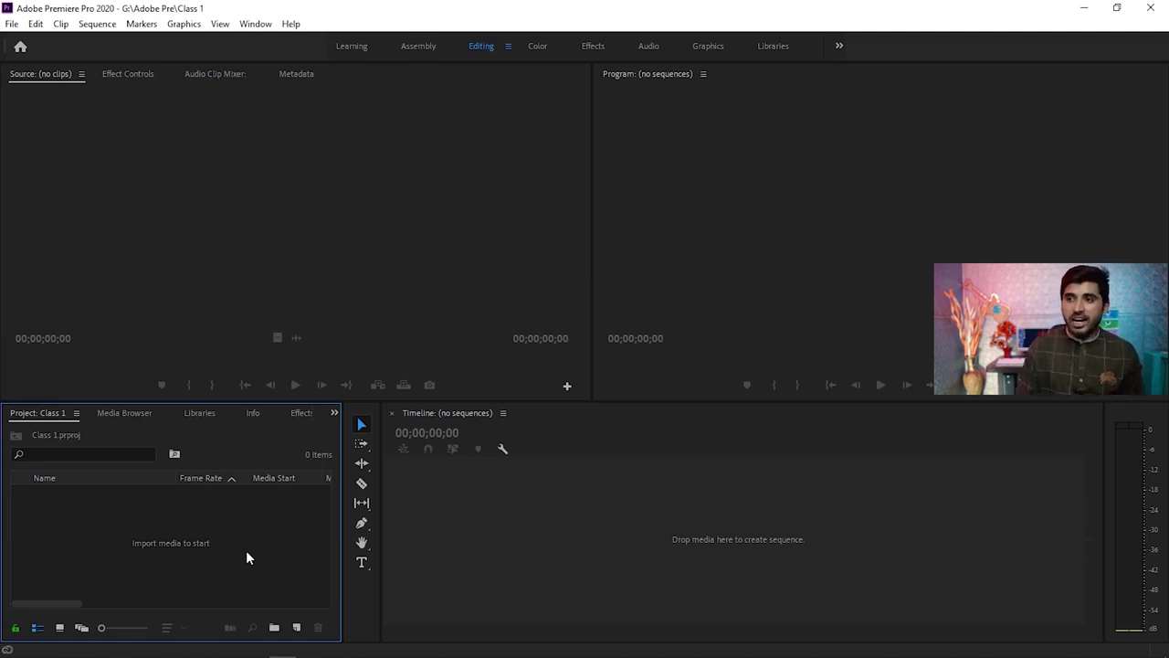
{"action": "left_click", "coordinate": [537, 48]}
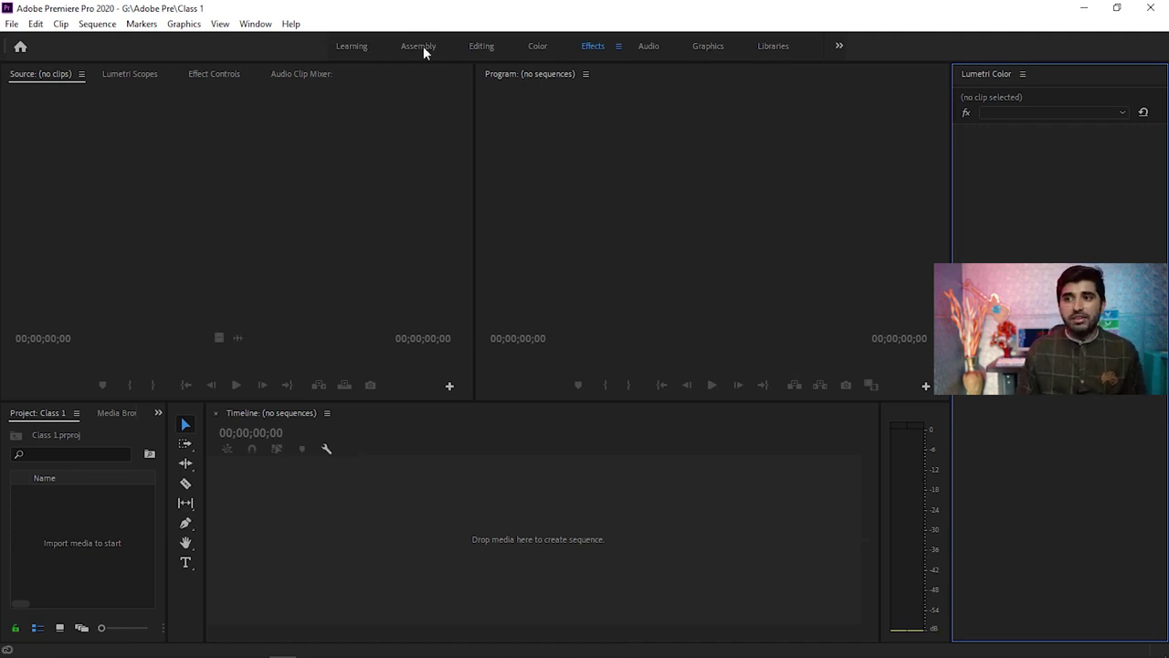
{"action": "left_click", "coordinate": [483, 47]}
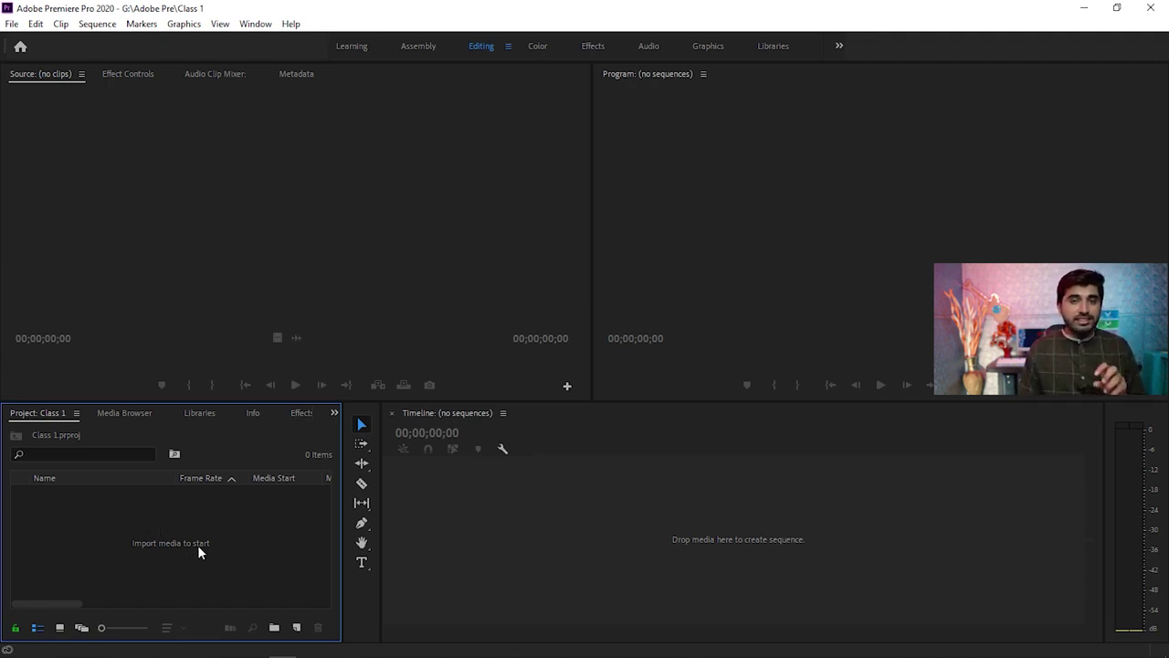
{"action": "double_click", "coordinate": [169, 544]}
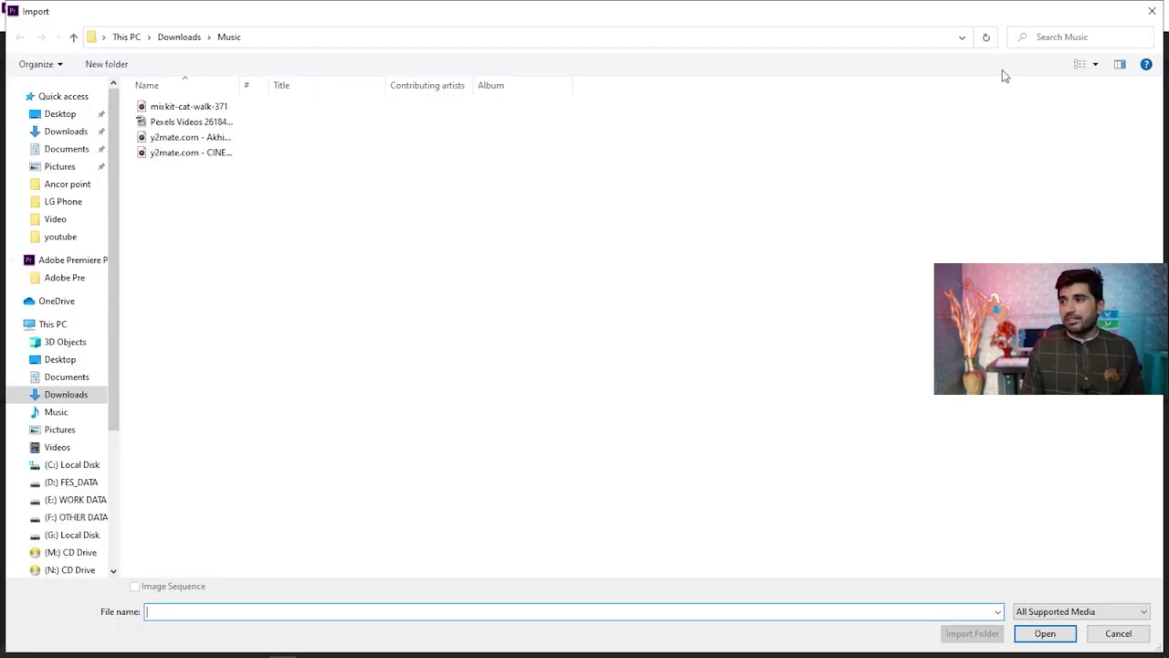
{"action": "left_click", "coordinate": [1152, 11]}
{"action": "right_click", "coordinate": [160, 562]}
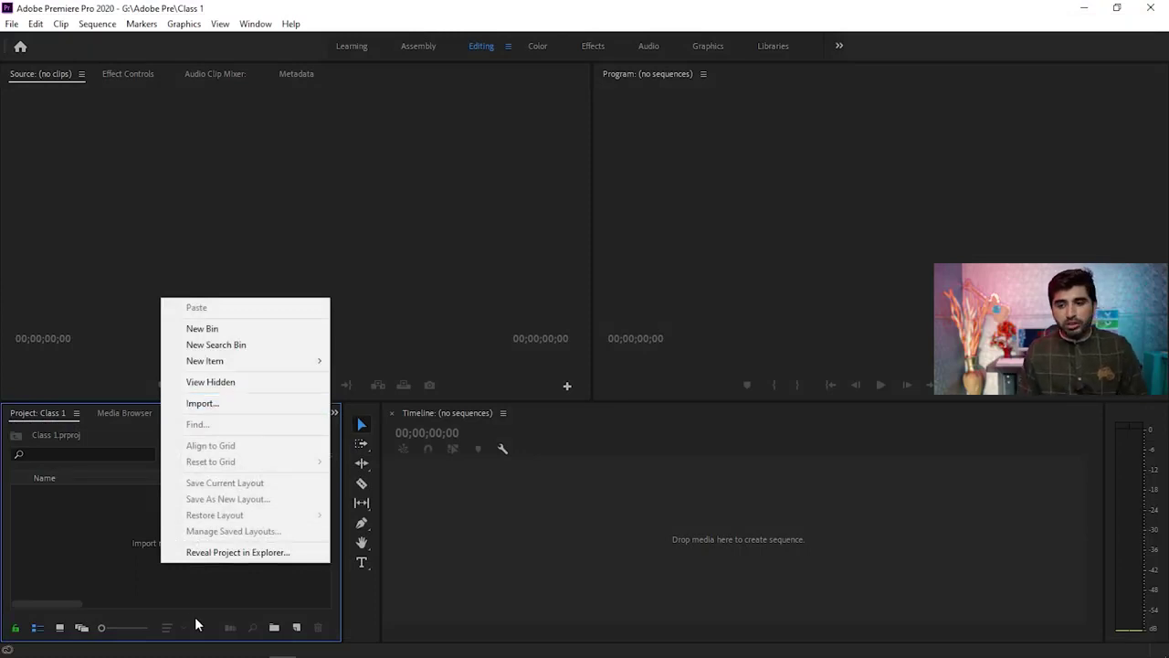
{"action": "left_click", "coordinate": [152, 581]}
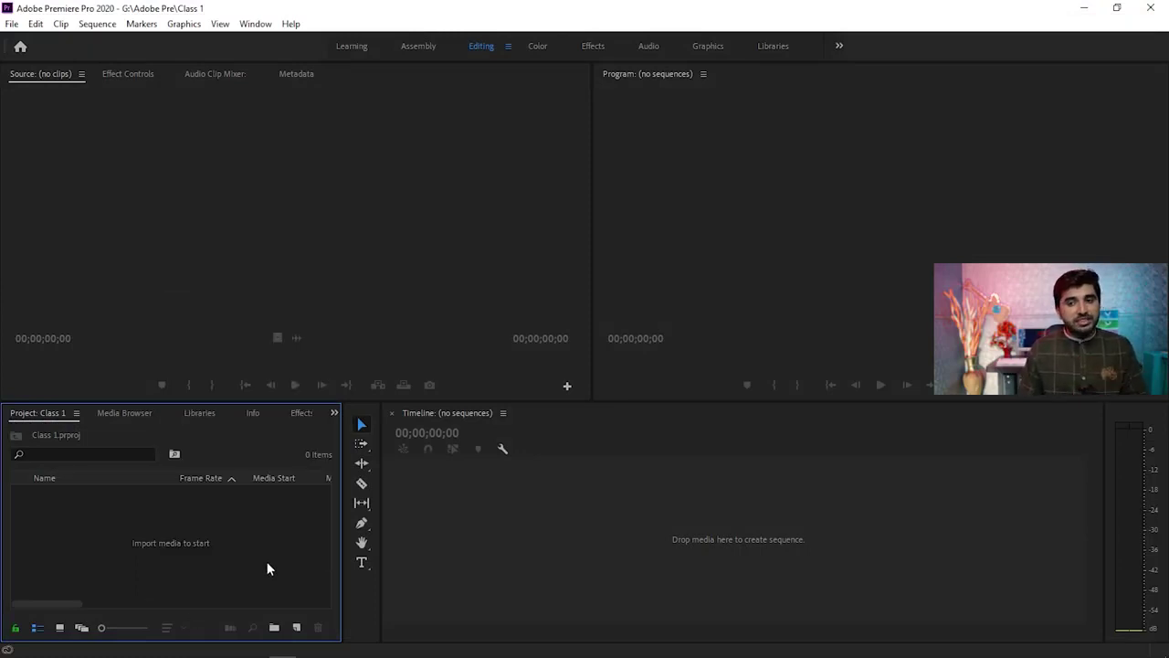
Import the clip Pexels Videos 2618439 from the Music folder, showing the folder's files as extra large icons
{"action": "double_click", "coordinate": [190, 542]}
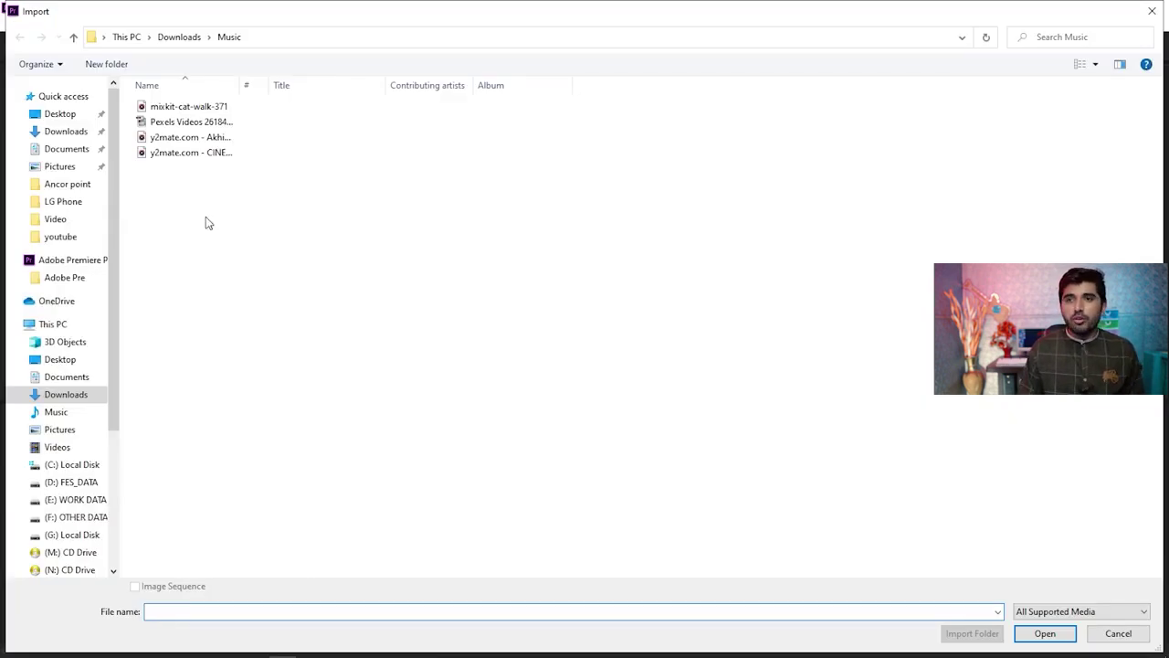
{"action": "left_click", "coordinate": [176, 123]}
{"action": "right_click", "coordinate": [343, 228]}
{"action": "mouse_move", "coordinate": [400, 239]}
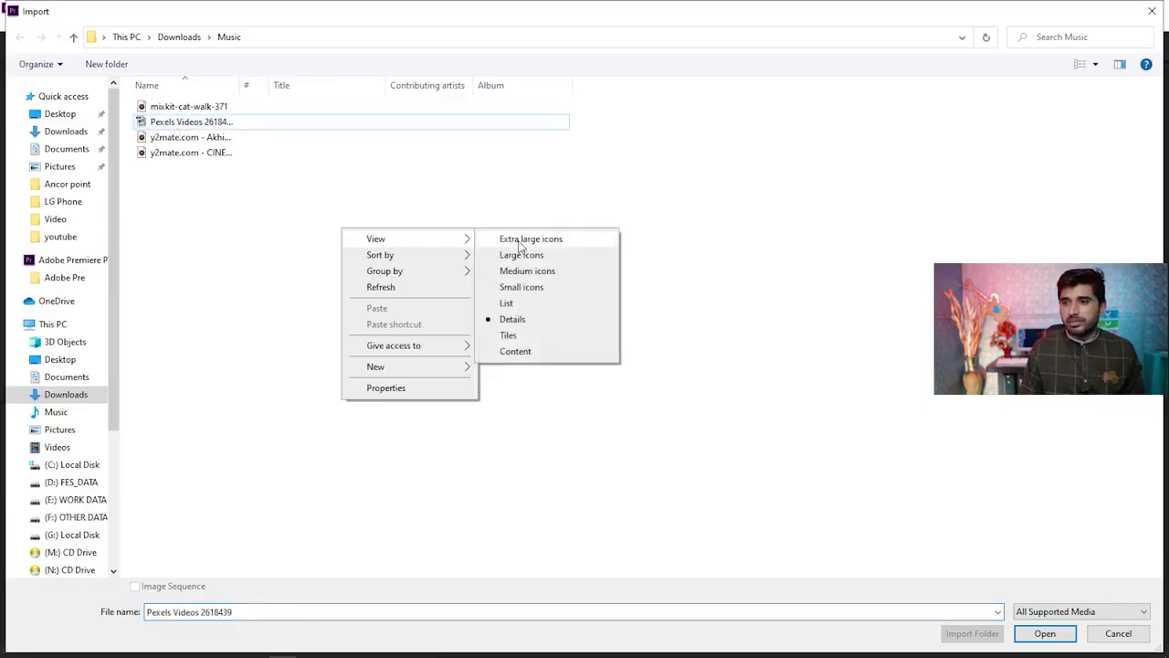
{"action": "left_click", "coordinate": [535, 238]}
{"action": "double_click", "coordinate": [454, 216]}
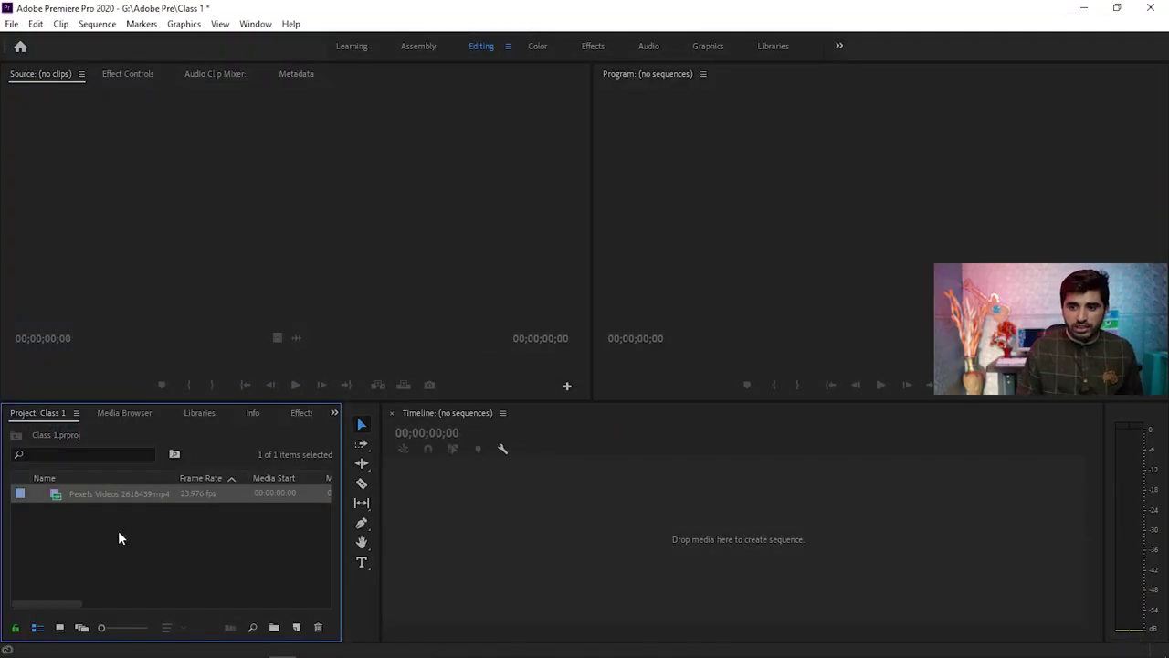
{"action": "left_click", "coordinate": [58, 515]}
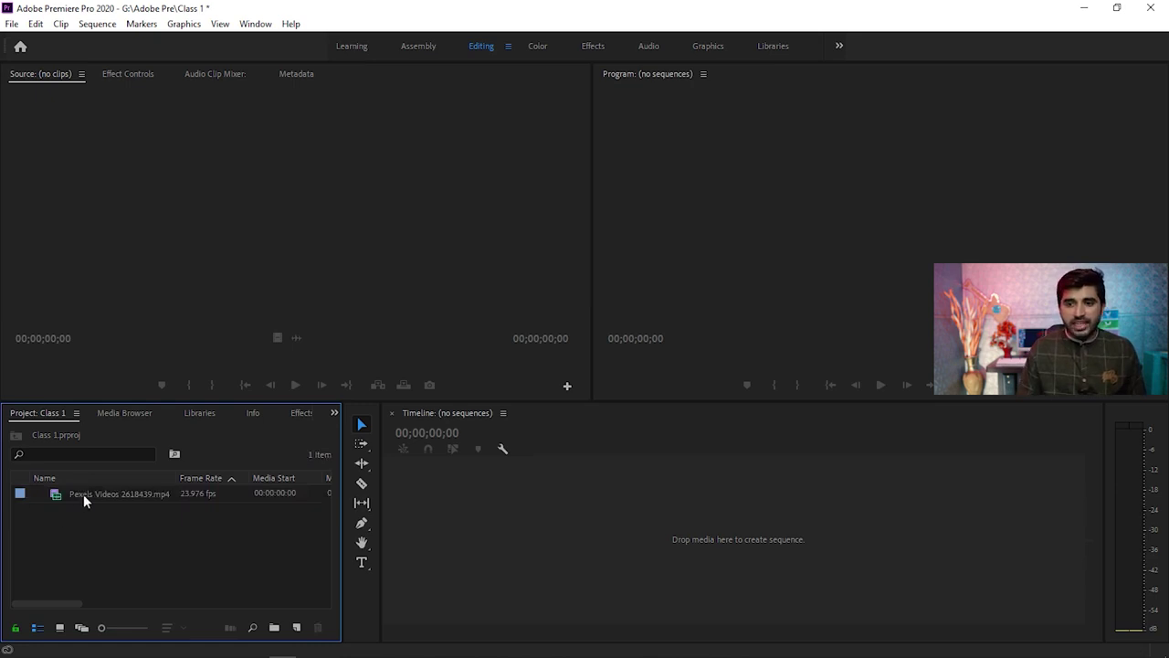
Create a sequence from the imported Pexels clip on the empty timeline and move the playhead to 00:00:05:17
{"action": "left_click", "coordinate": [91, 500]}
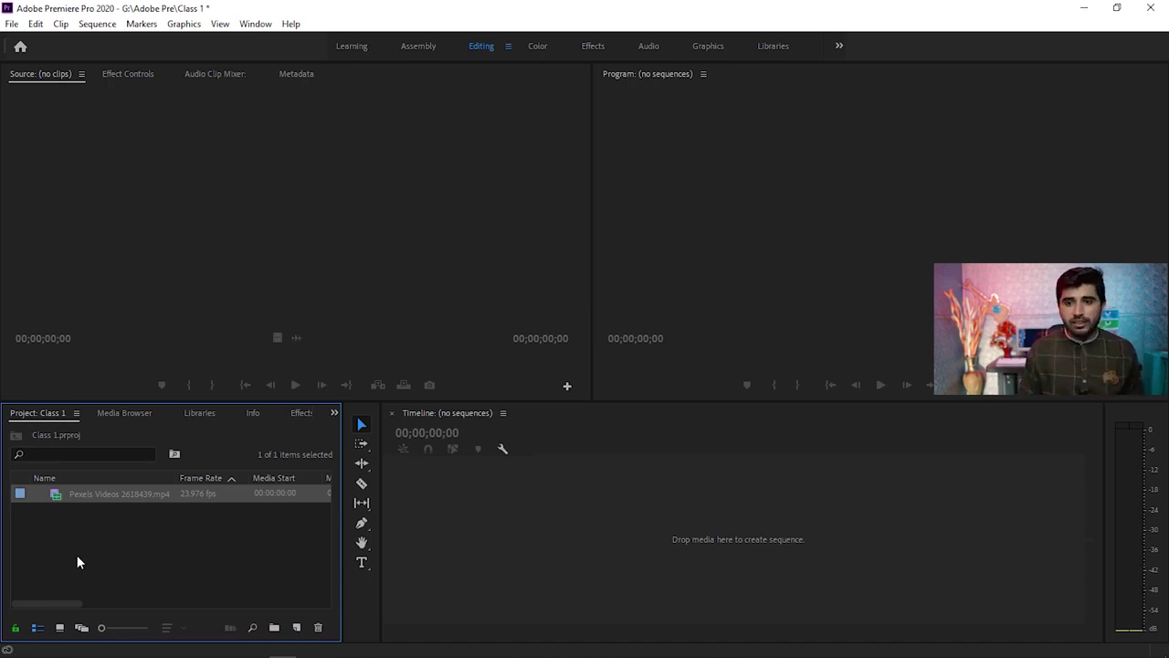
{"action": "left_click_drag", "start_coordinate": [101, 493], "coordinate": [720, 526]}
{"action": "left_click_drag", "start_coordinate": [659, 449], "coordinate": [679, 449]}
{"action": "left_click", "coordinate": [193, 562]}
Delete the Pexels clip with its timeline references and the sequence made from it from the project
{"action": "left_click", "coordinate": [124, 512]}
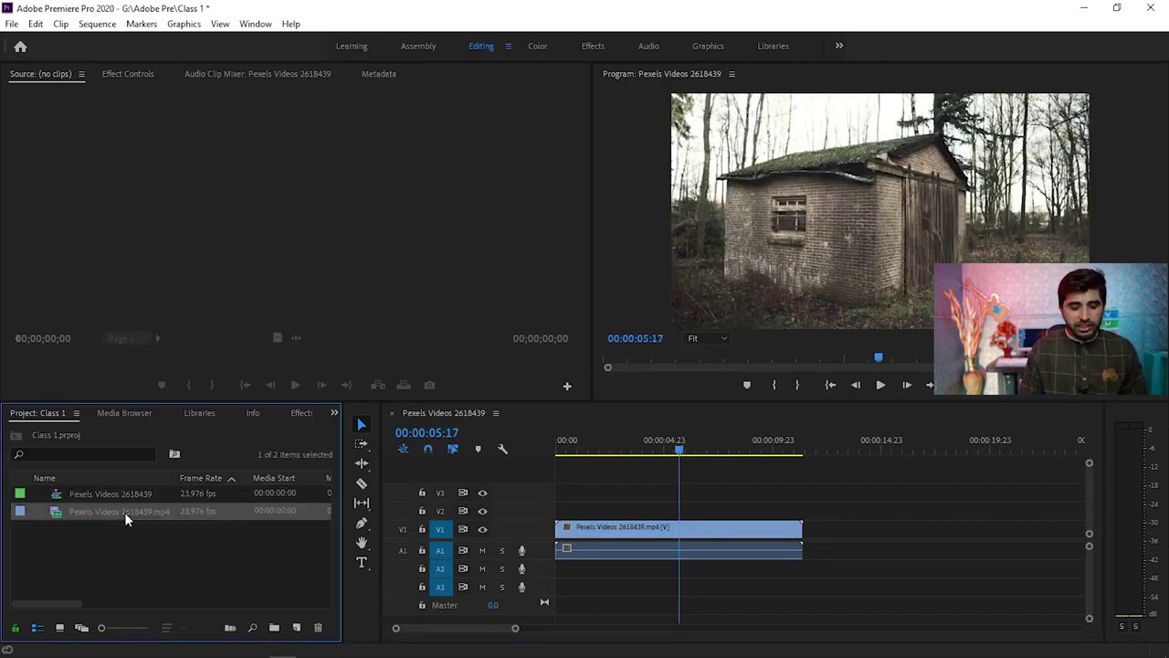
{"action": "key", "text": "Delete"}
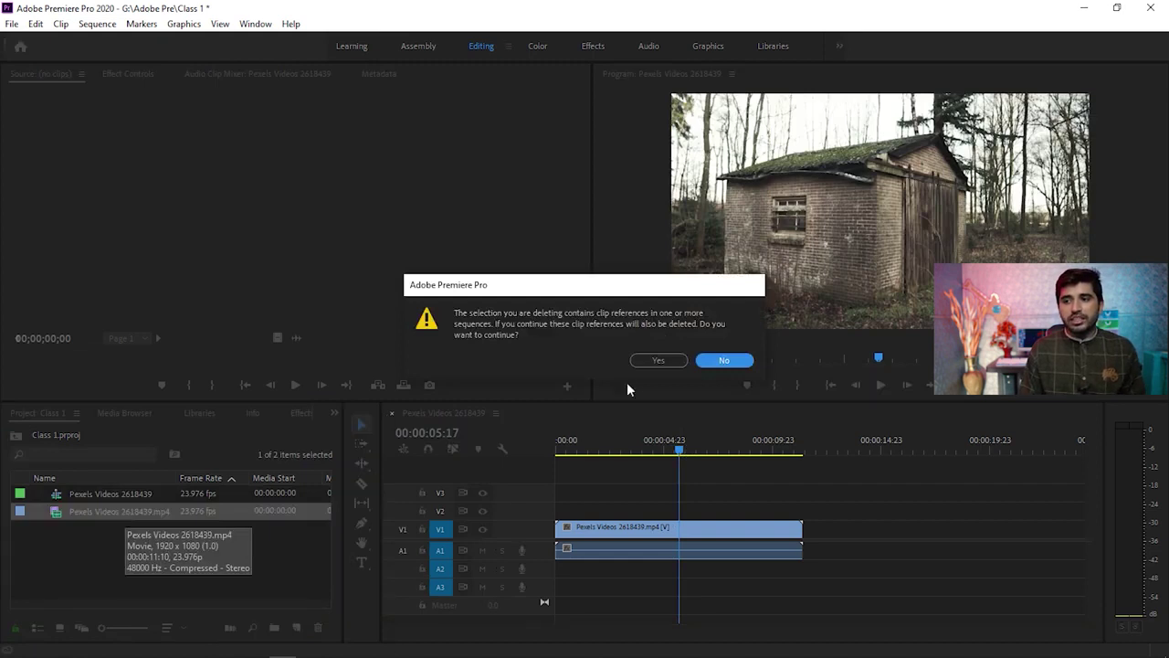
{"action": "left_click", "coordinate": [659, 358]}
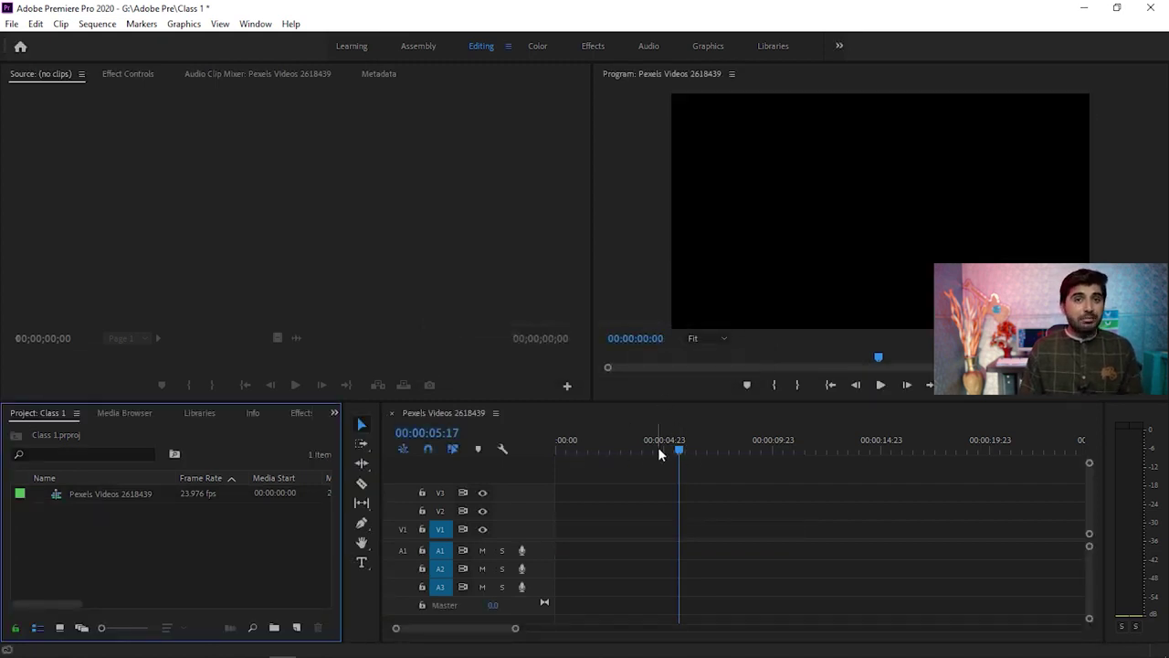
{"action": "left_click", "coordinate": [135, 494]}
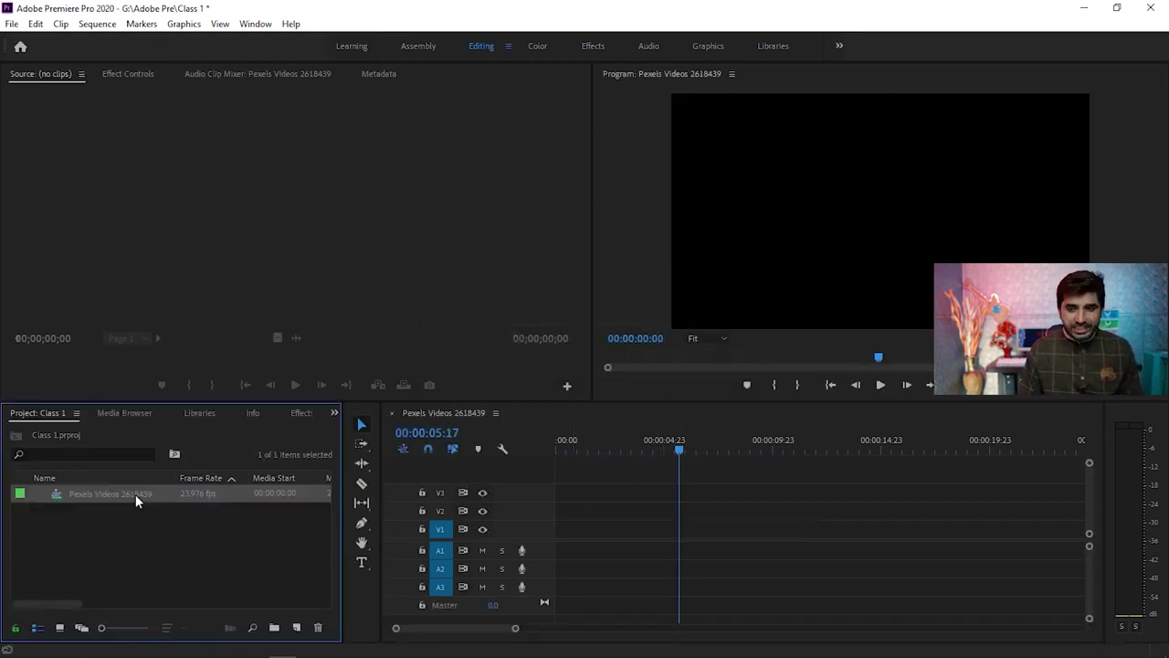
{"action": "key", "text": "Delete"}
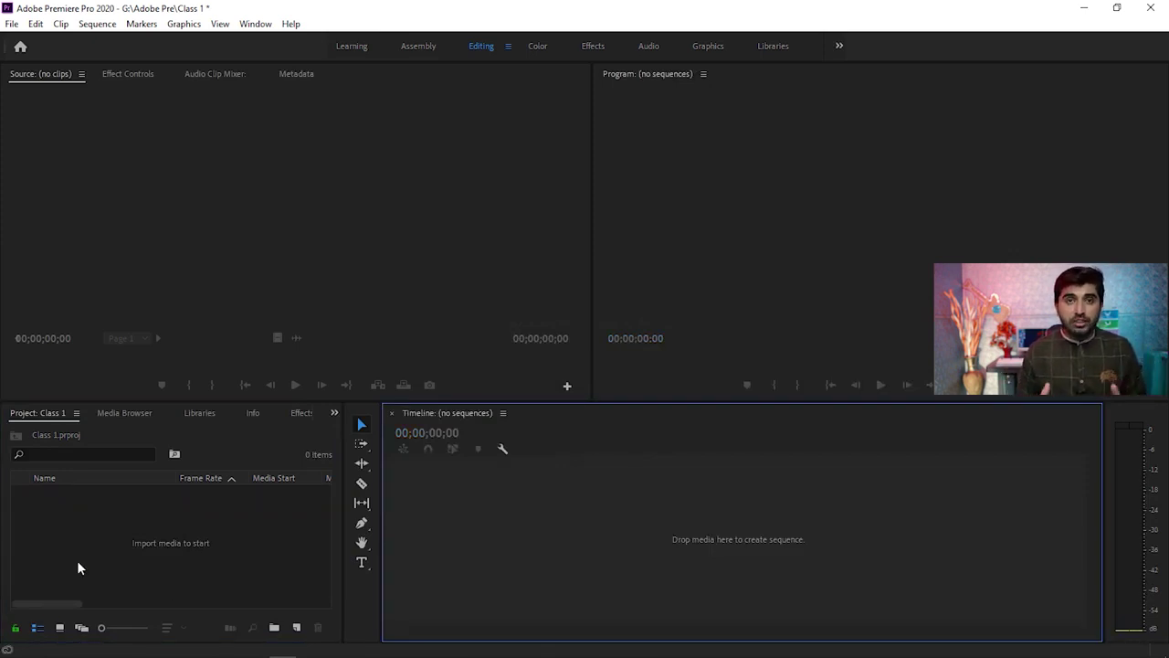
Try to switch the project to read-only mode and cancel the change
{"action": "left_click", "coordinate": [15, 628]}
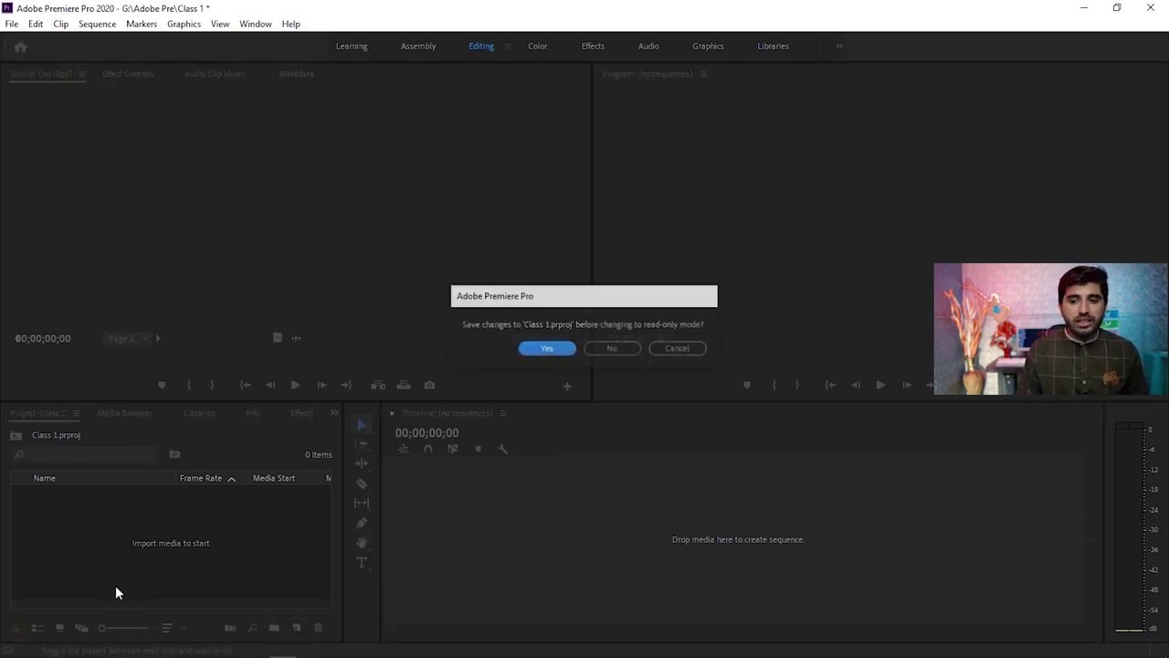
{"action": "left_click", "coordinate": [696, 348]}
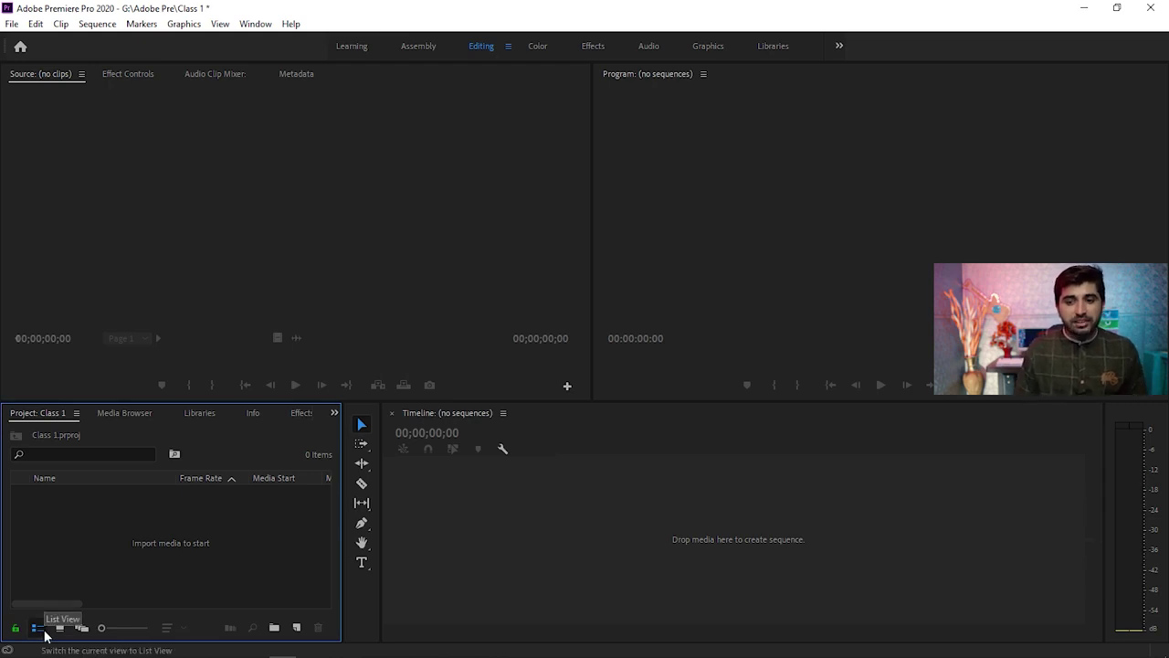
Import Pexels Videos 2618439.mp4 and look through its media duration, in and out point, video and audio info columns
{"action": "double_click", "coordinate": [211, 530]}
{"action": "double_click", "coordinate": [457, 219]}
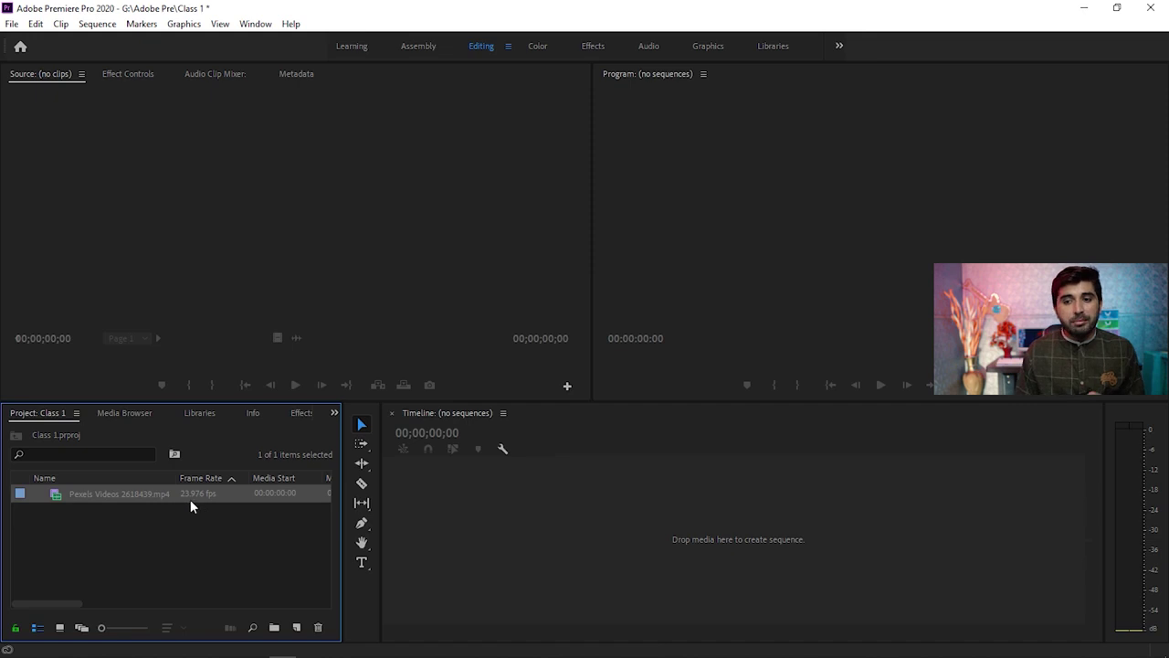
{"action": "left_click_drag", "start_coordinate": [70, 603], "coordinate": [102, 603]}
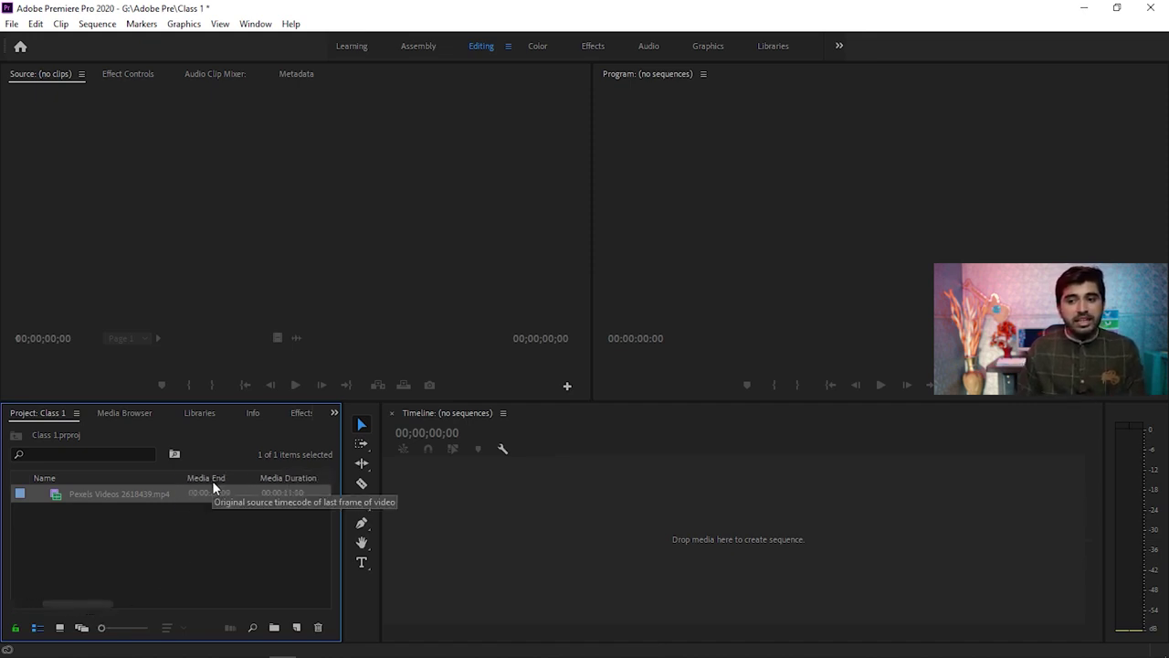
{"action": "left_click_drag", "start_coordinate": [104, 604], "coordinate": [125, 604]}
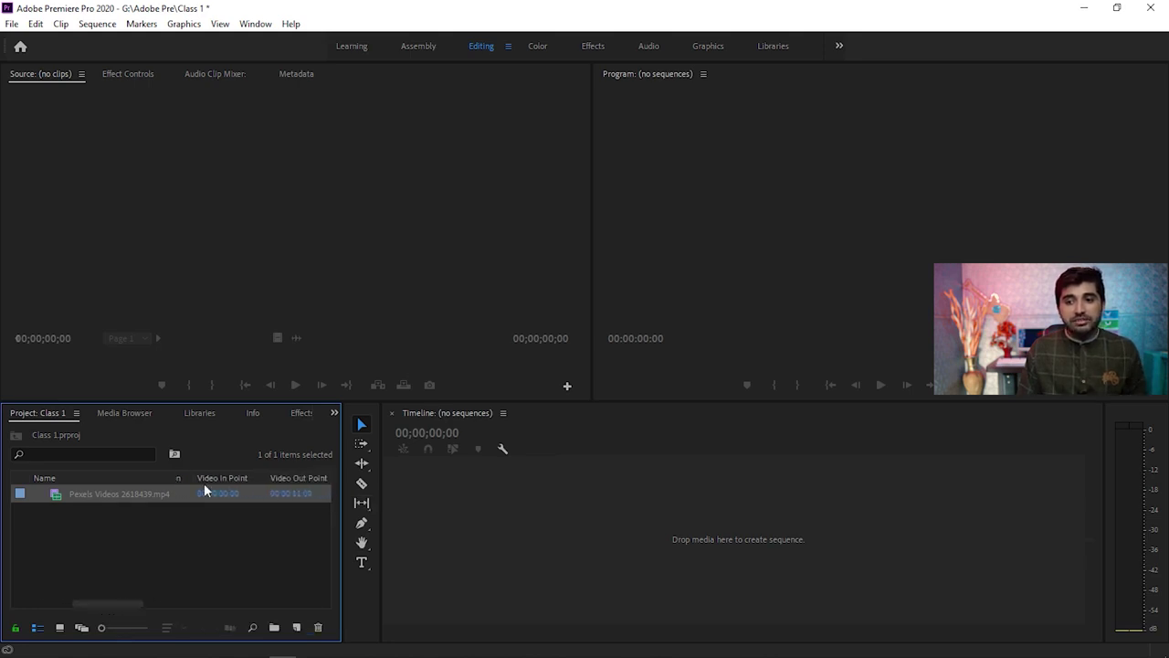
{"action": "left_click_drag", "start_coordinate": [117, 605], "coordinate": [169, 606]}
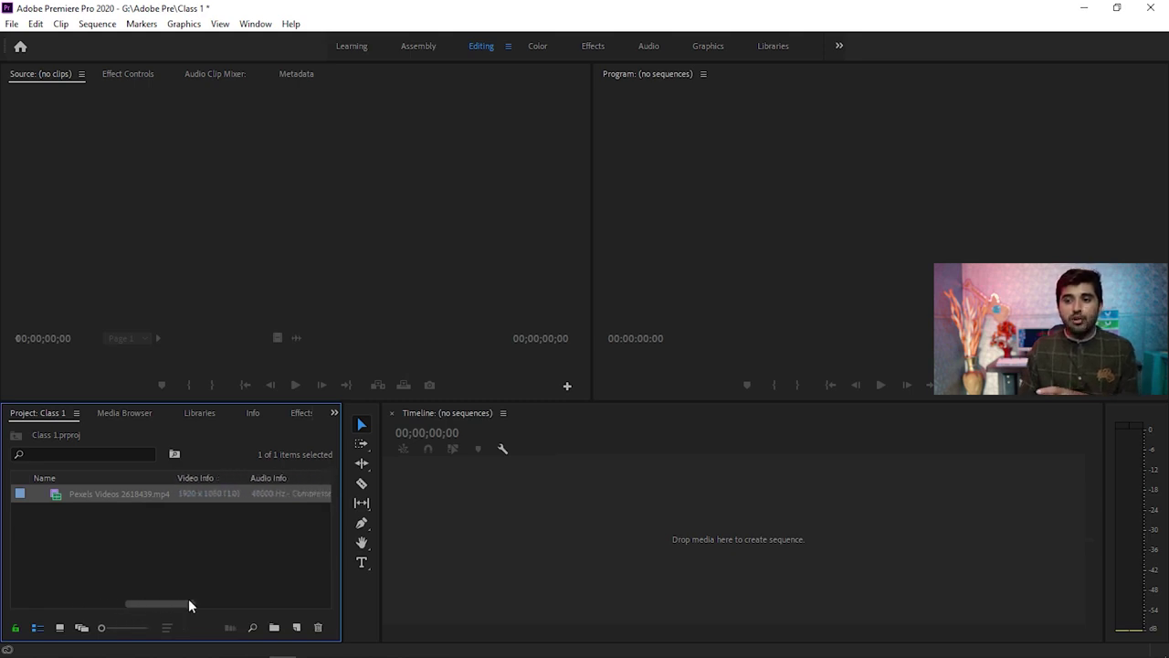
{"action": "left_click_drag", "start_coordinate": [153, 604], "coordinate": [13, 617]}
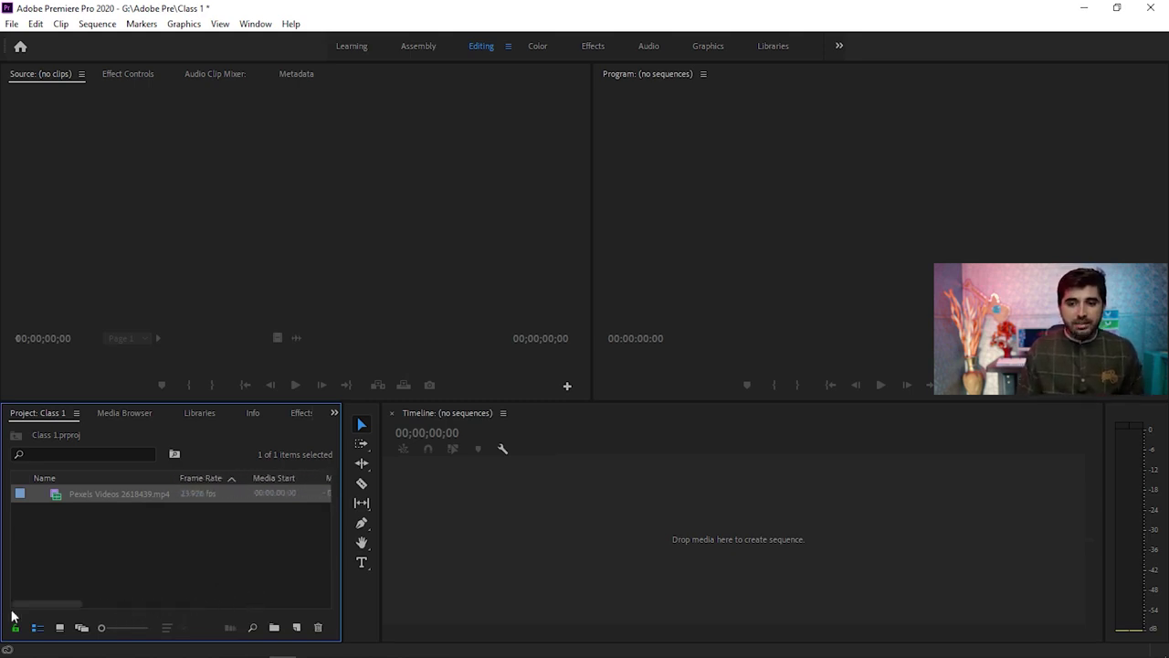
Preview the project items in Icon View and Freeform View with smaller thumbnails, and return to List View
{"action": "left_click", "coordinate": [61, 628]}
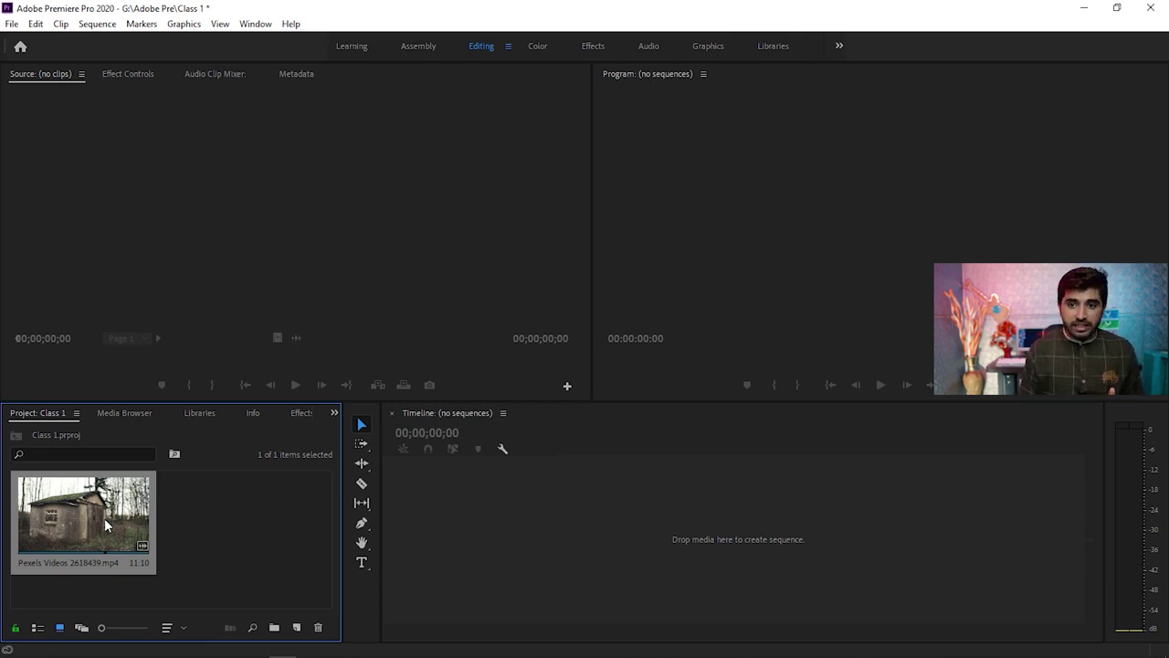
{"action": "left_click", "coordinate": [81, 628]}
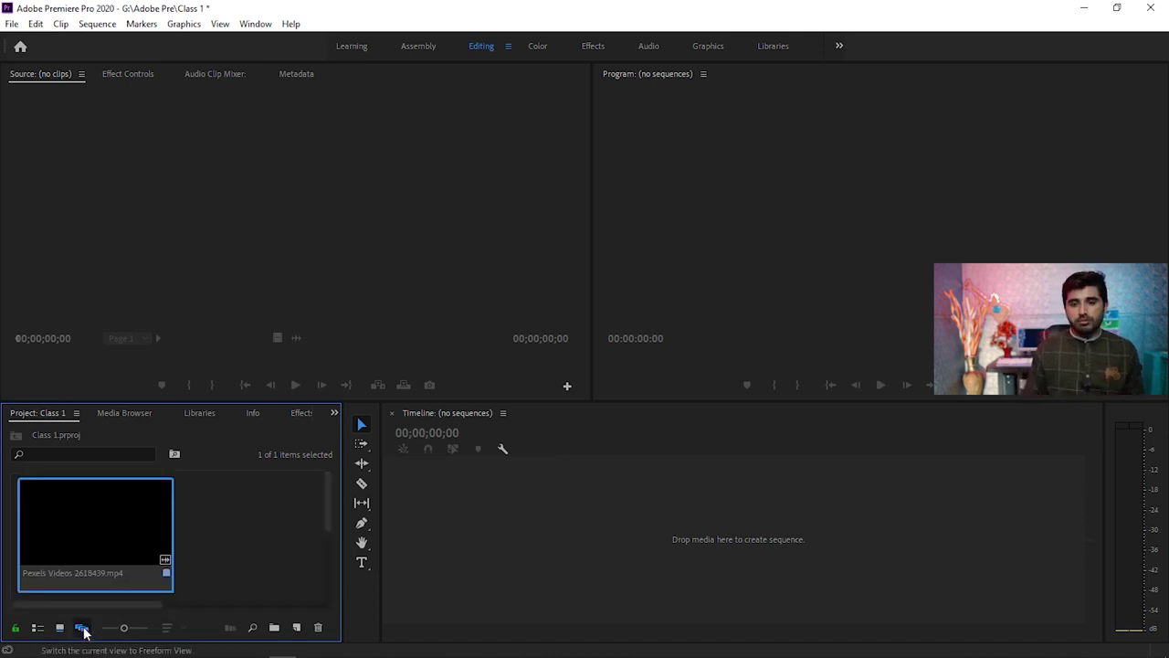
{"action": "mouse_move", "coordinate": [124, 628]}
{"action": "left_mouse_down"}
{"action": "mouse_move", "coordinate": [107, 628]}
{"action": "mouse_move", "coordinate": [138, 631]}
{"action": "mouse_move", "coordinate": [120, 630]}
{"action": "left_mouse_up"}
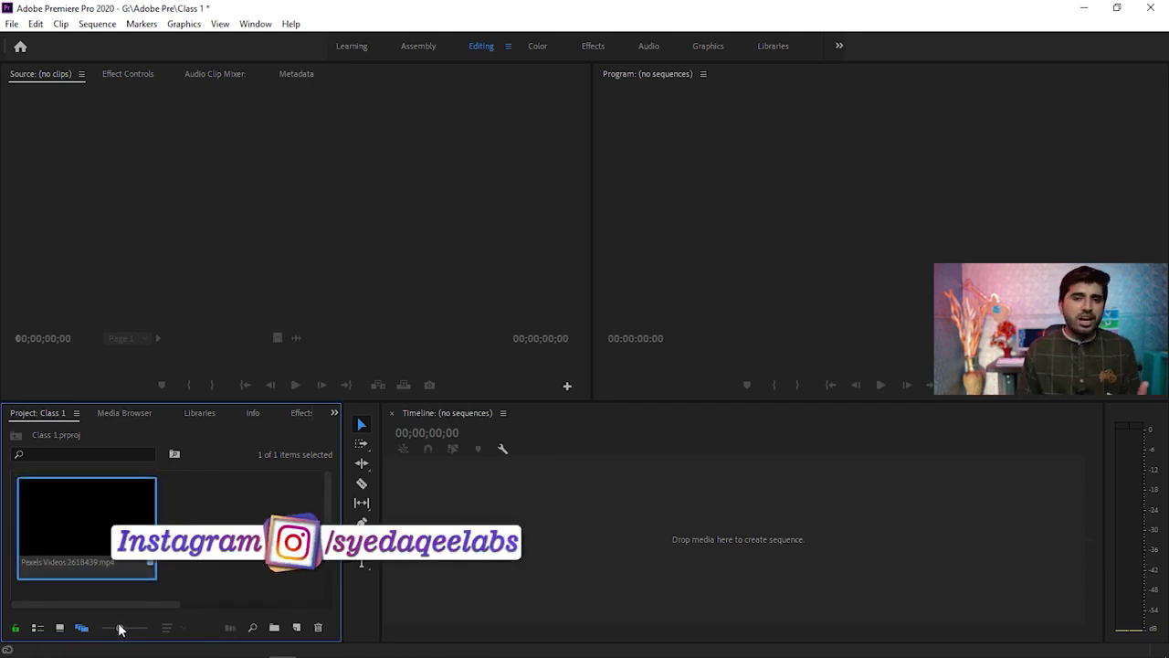
{"action": "left_click", "coordinate": [37, 627]}
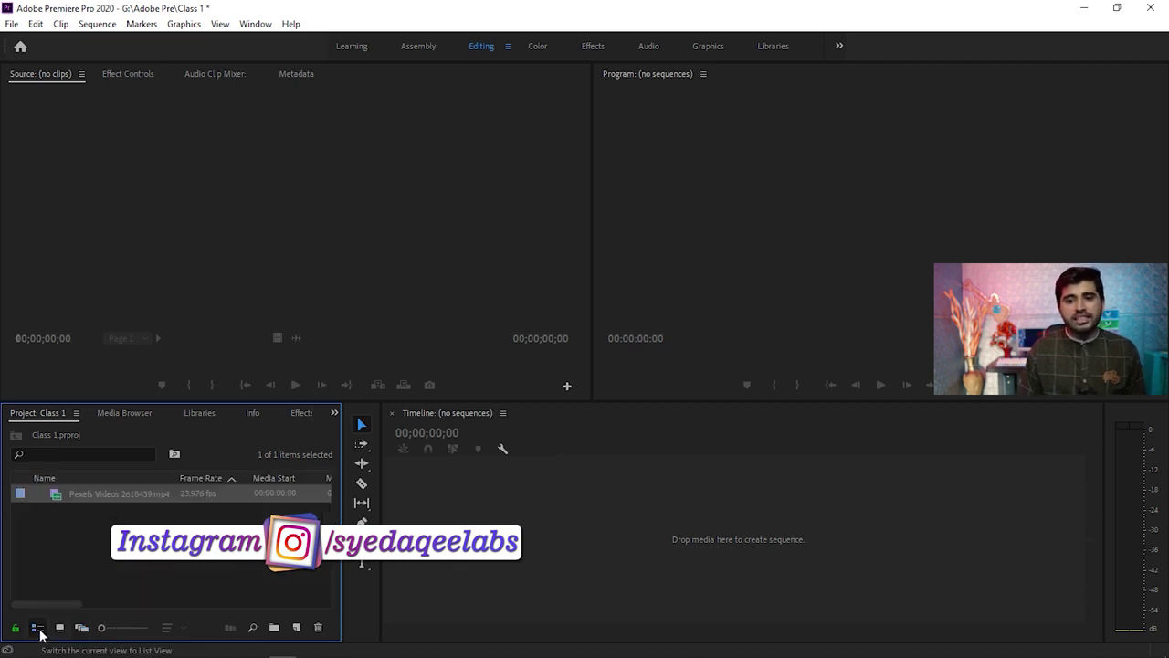
Examine the column, operator and match options for finding project items and close the Find dialog
{"action": "left_click", "coordinate": [253, 628]}
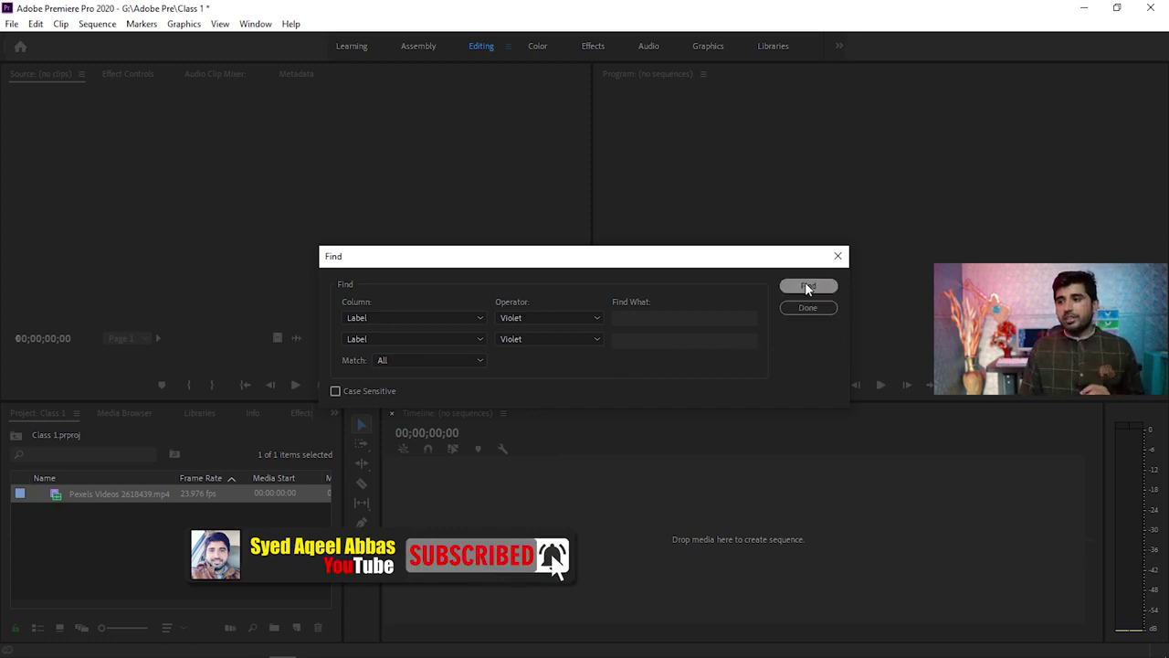
{"action": "left_click", "coordinate": [810, 307]}
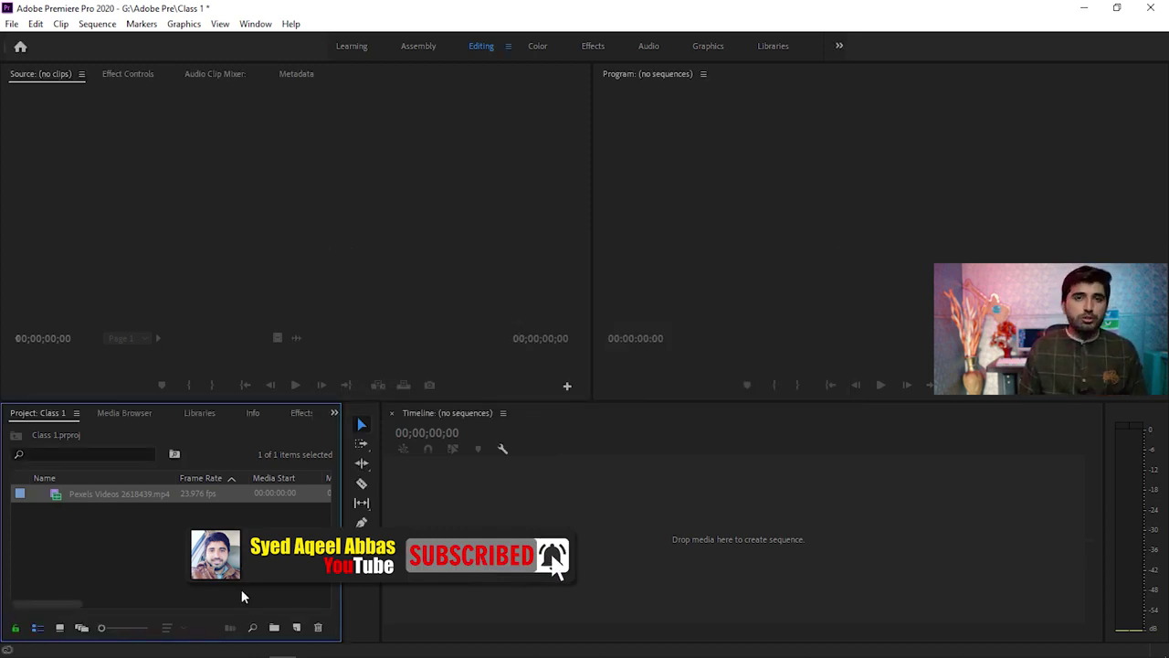
Create two bins in the project, one named video and one named Audio
{"action": "left_click", "coordinate": [275, 629]}
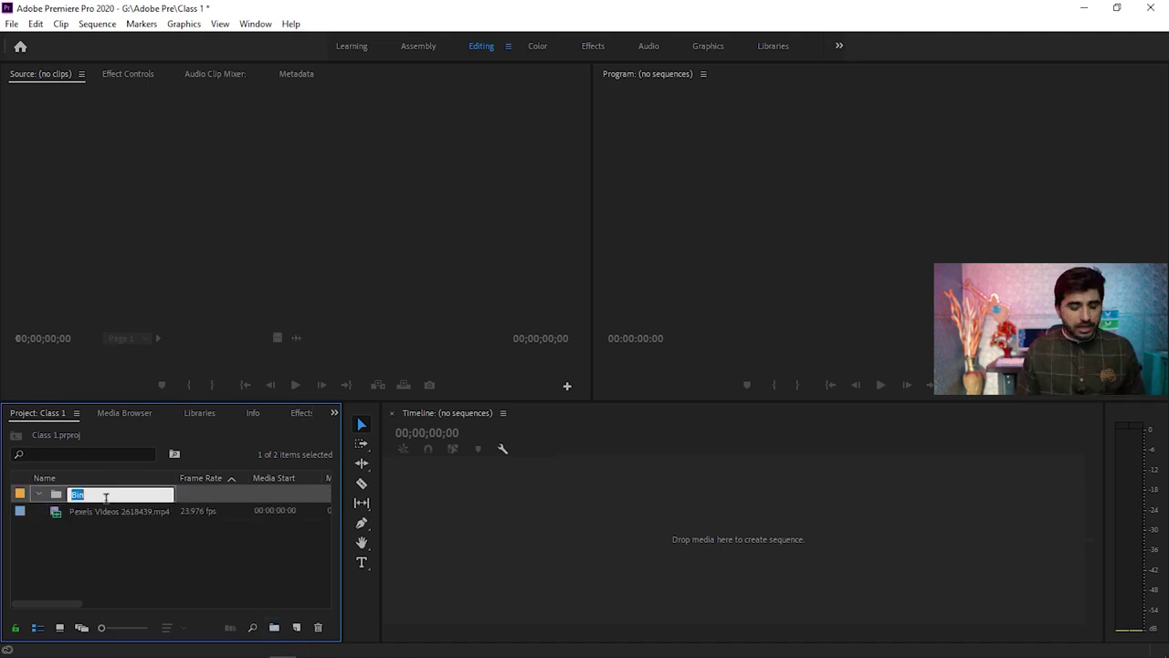
{"action": "type", "text": "video"}
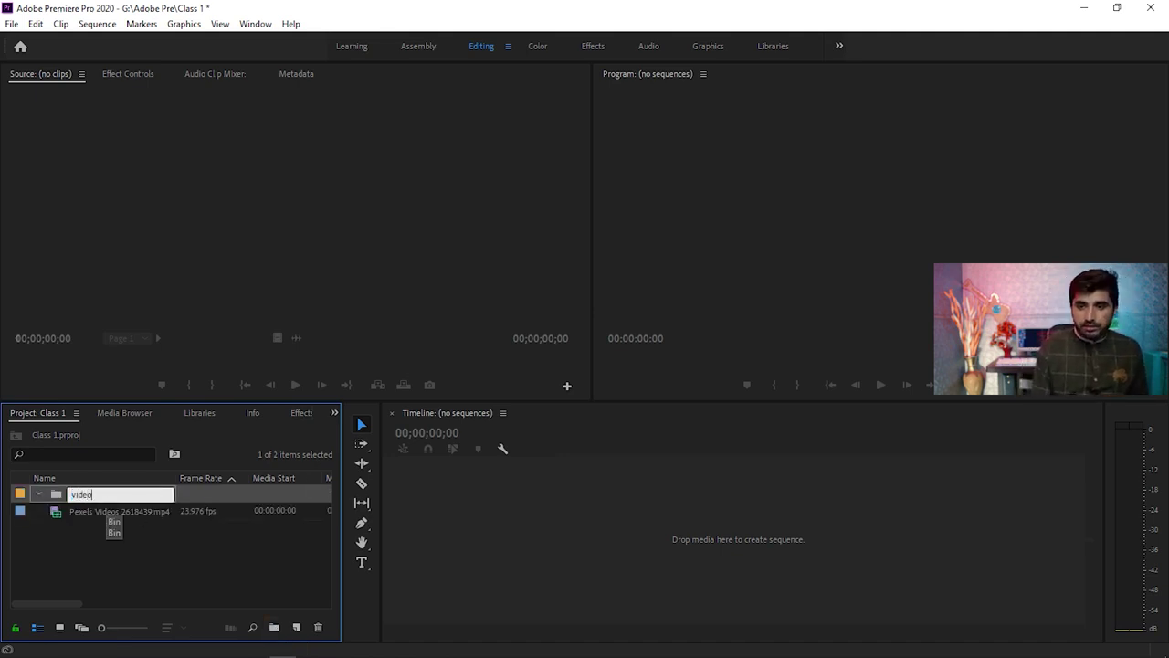
{"action": "left_click", "coordinate": [197, 553]}
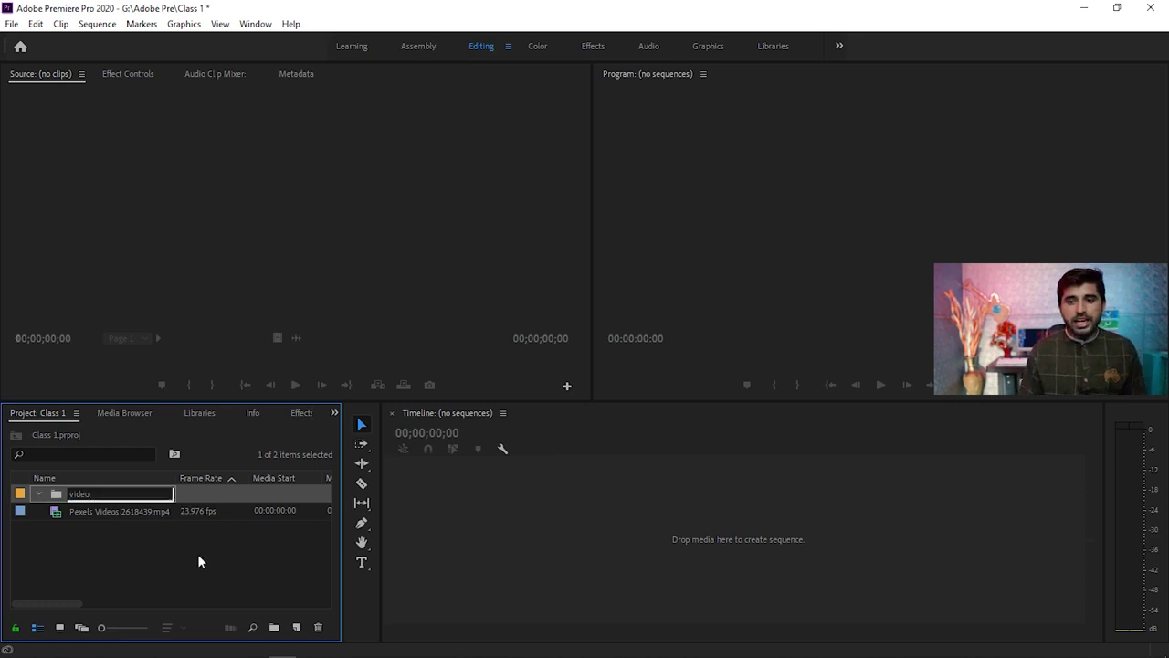
{"action": "left_click", "coordinate": [274, 627]}
{"action": "type", "text": "Audio"}
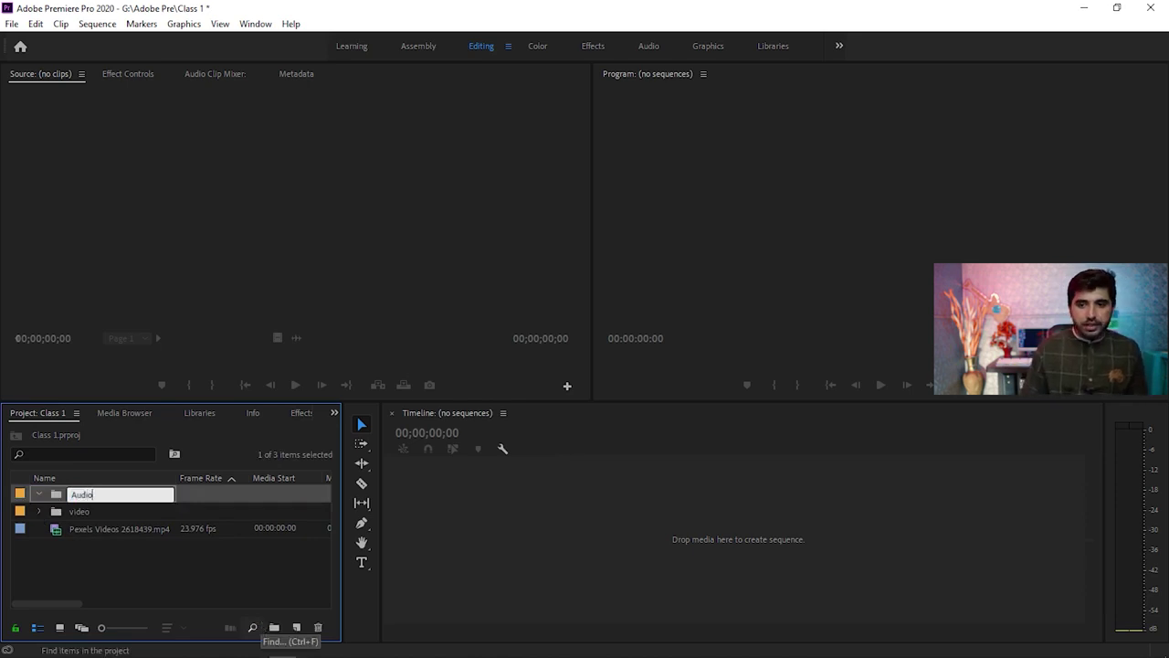
{"action": "key", "text": "Tab"}
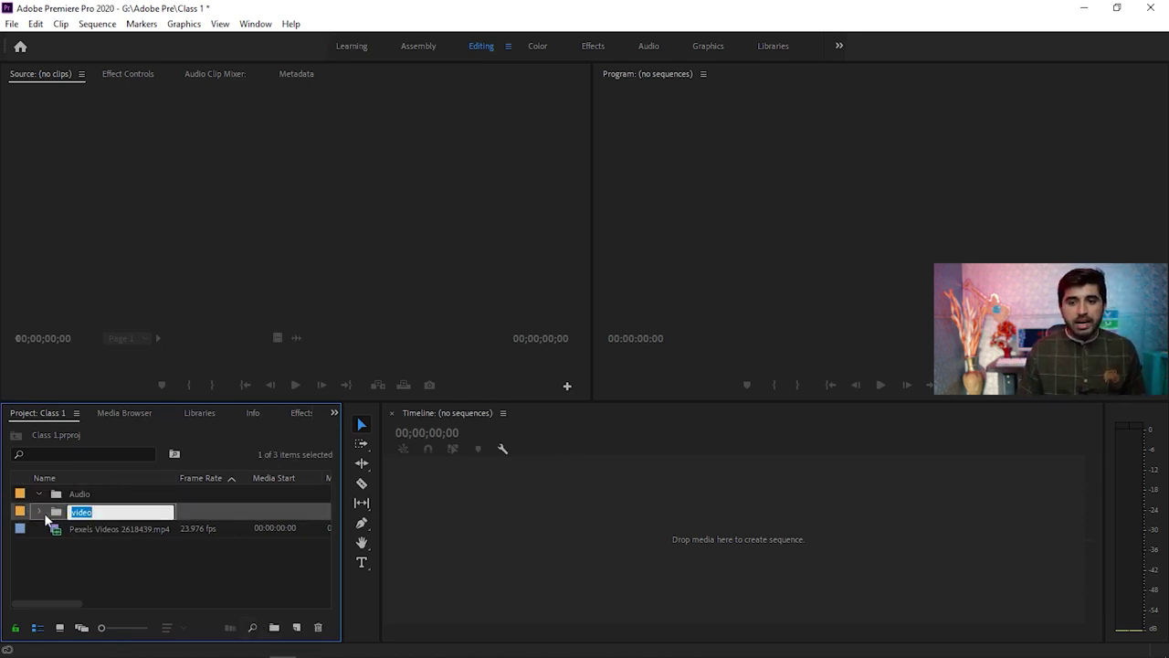
{"action": "key", "text": "Return"}
{"action": "left_click", "coordinate": [79, 576]}
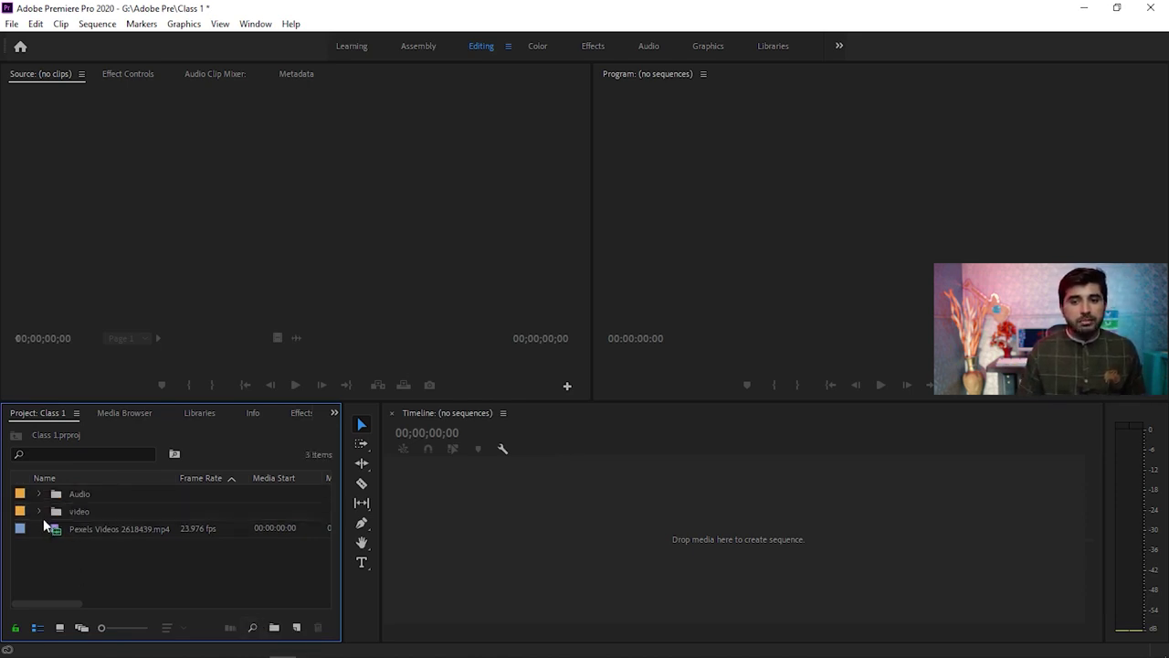
Create a bin named 6400 at the same level as the Audio and video bins, and delete it
{"action": "left_click", "coordinate": [274, 628]}
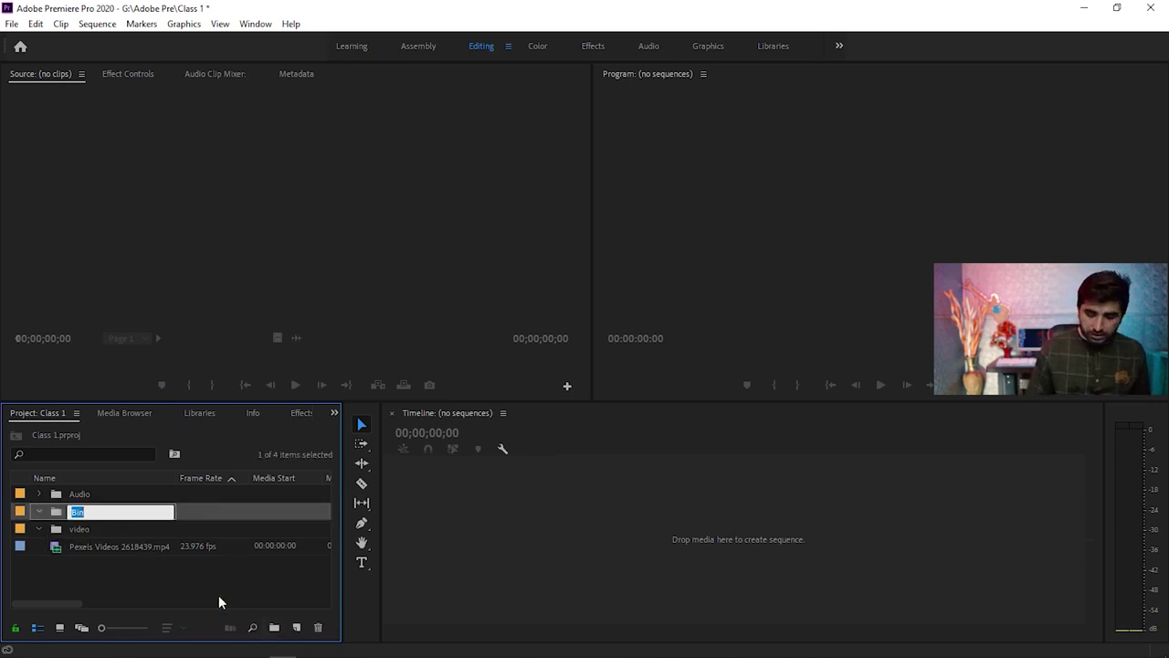
{"action": "type", "text": "6400"}
{"action": "key", "text": "Tab"}
{"action": "left_click", "coordinate": [161, 594]}
{"action": "left_click_drag", "start_coordinate": [80, 529], "coordinate": [116, 528]}
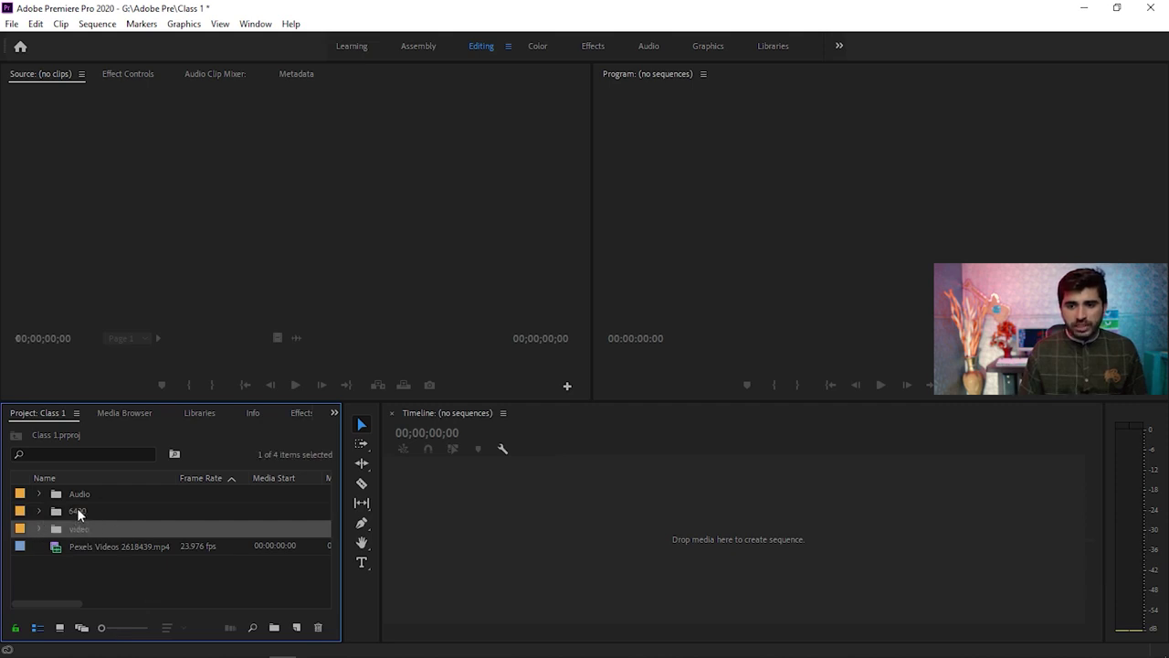
{"action": "left_click_drag", "start_coordinate": [78, 512], "coordinate": [78, 513]}
{"action": "left_click", "coordinate": [76, 510]}
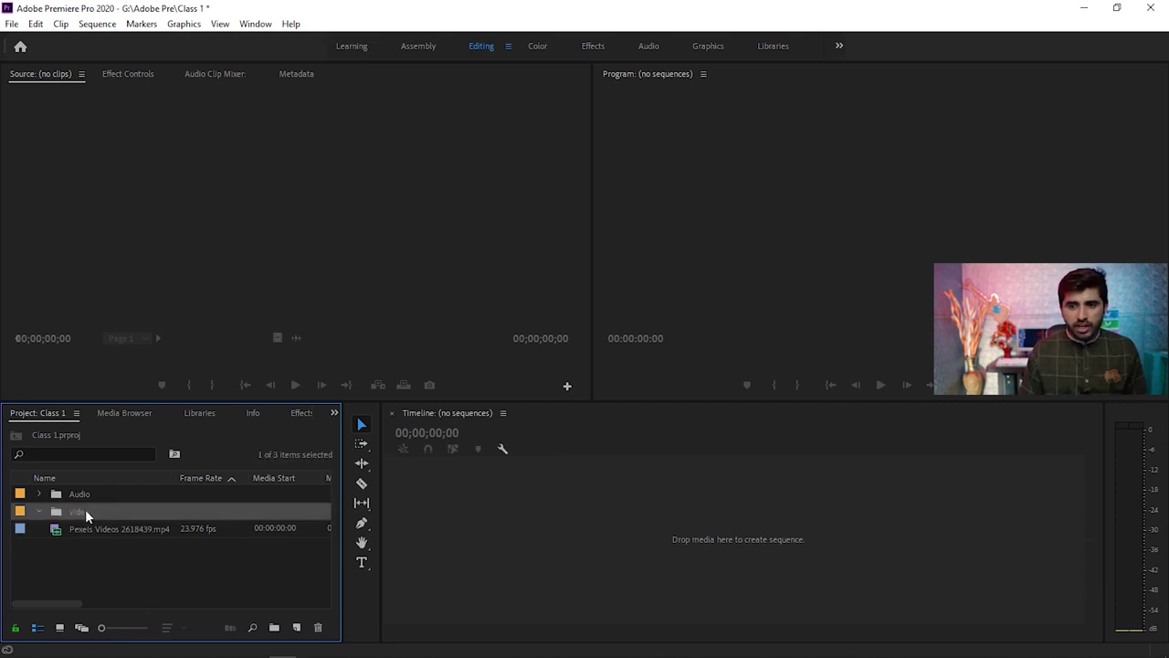
Create a bin named 6400 inside the video bin, and collapse and re-expand the video bin
{"action": "left_click", "coordinate": [274, 629]}
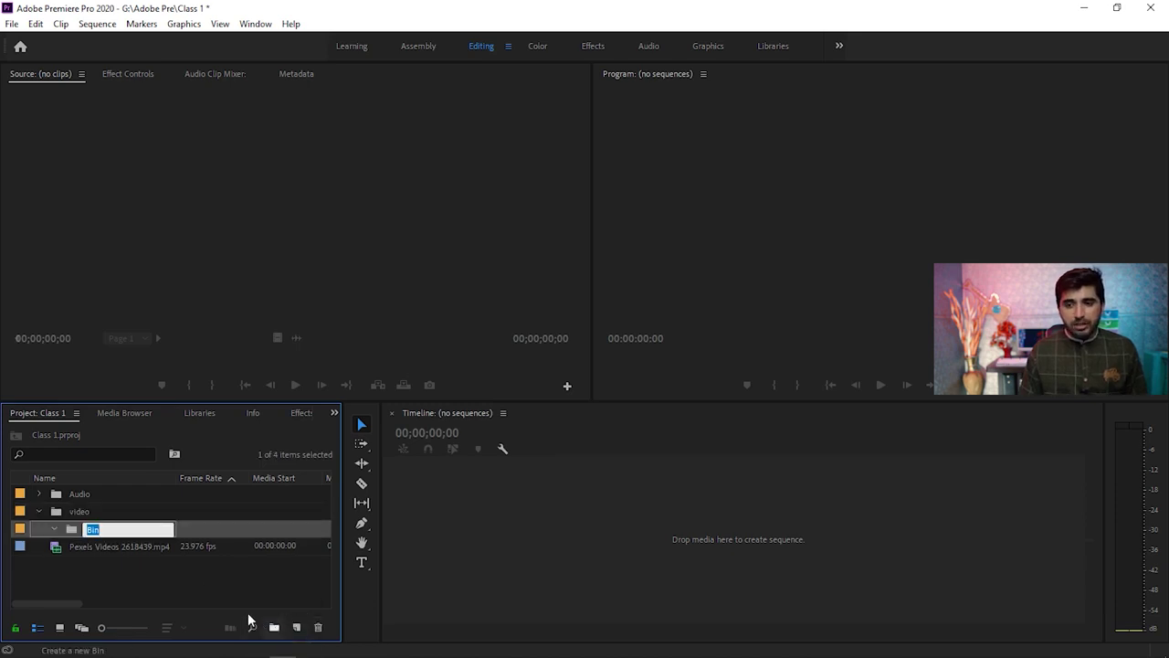
{"action": "key", "text": "BackSpace"}
{"action": "type", "text": "6400"}
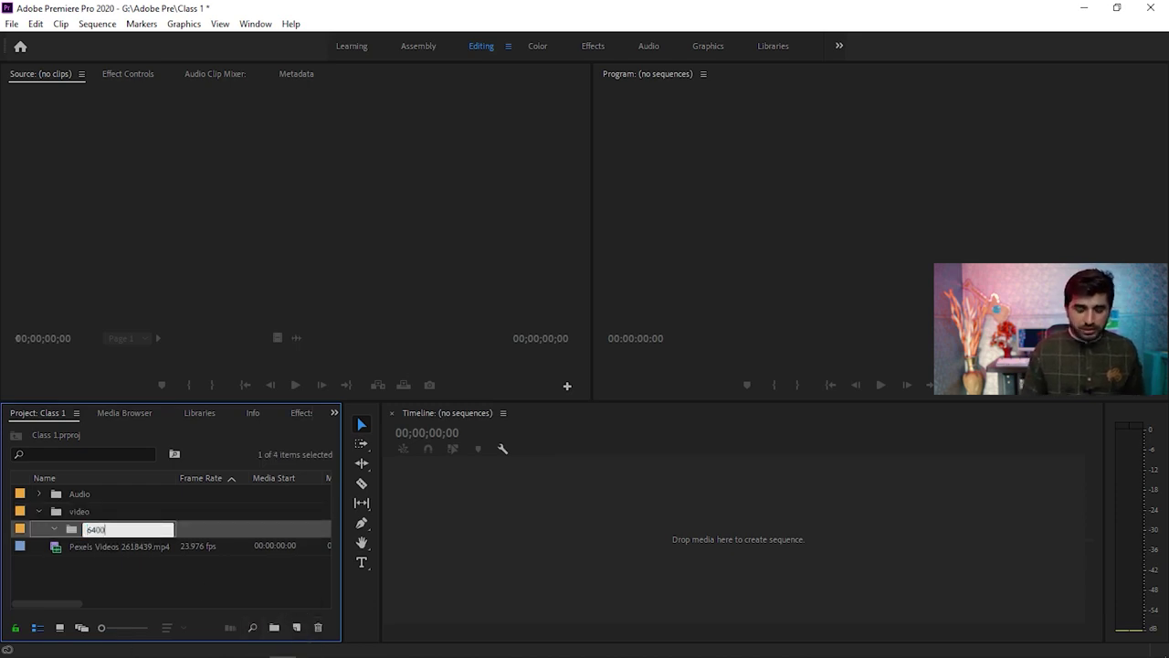
{"action": "key", "text": "Tab"}
{"action": "left_click", "coordinate": [193, 577]}
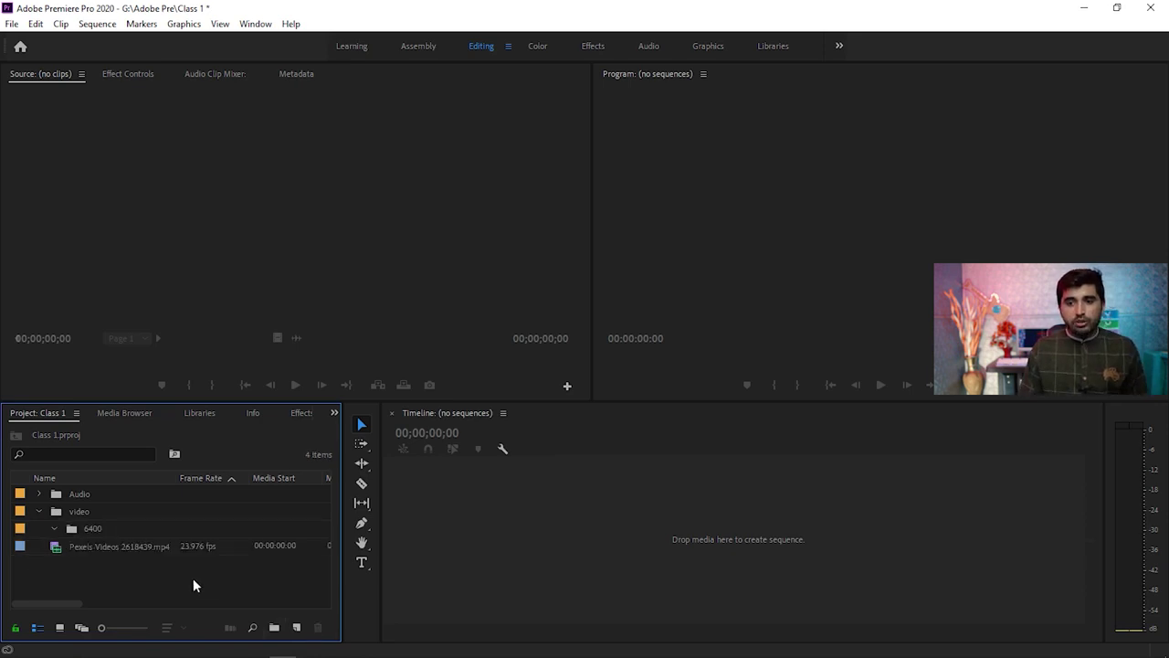
{"action": "left_click", "coordinate": [40, 511]}
{"action": "left_click", "coordinate": [39, 510]}
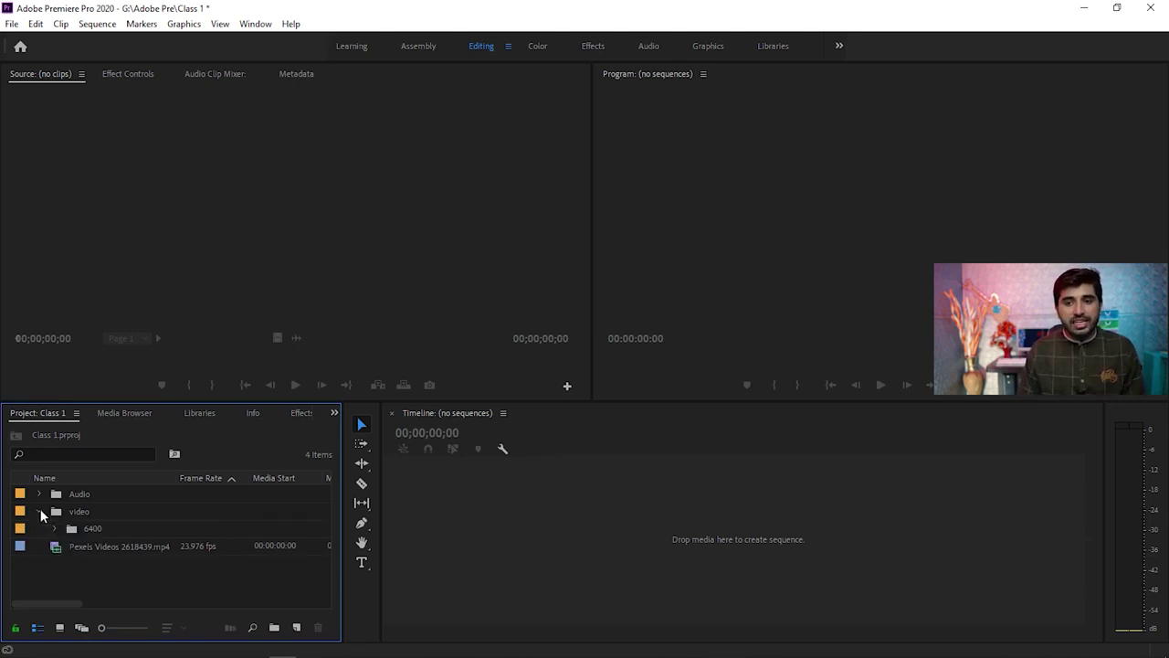
Delete the 6400, video and Audio bins from the project
{"action": "left_click", "coordinate": [88, 513]}
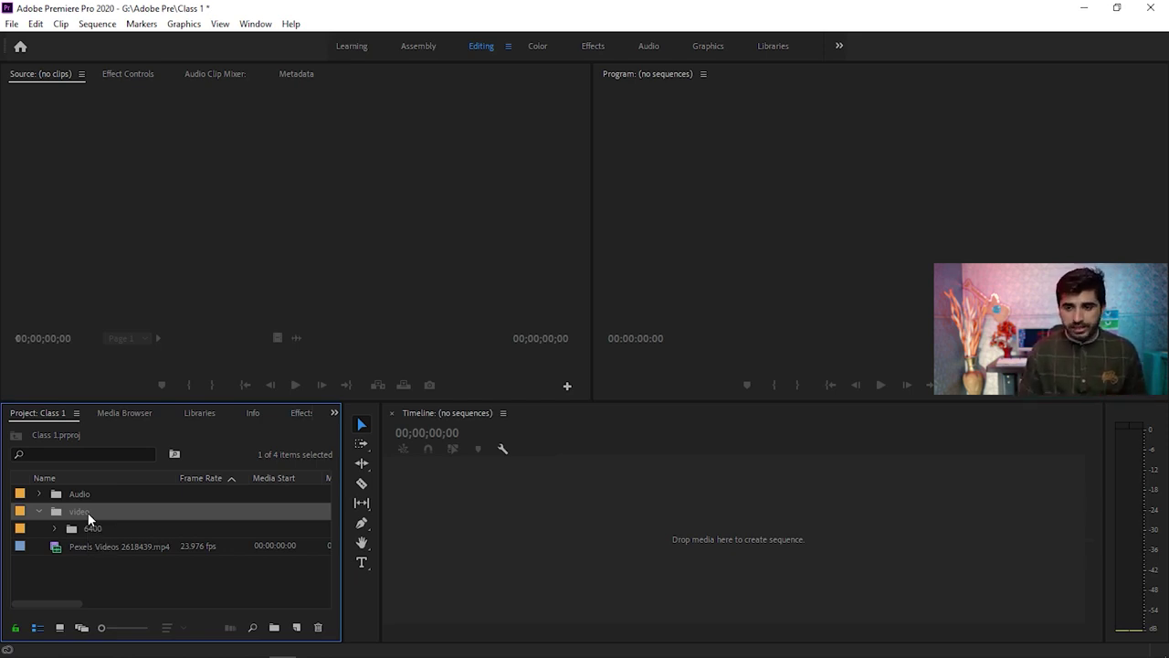
{"action": "left_click", "coordinate": [122, 528]}
{"action": "key", "text": "Delete"}
{"action": "left_click", "coordinate": [111, 513]}
{"action": "key", "text": "Delete"}
{"action": "left_click", "coordinate": [105, 495]}
{"action": "key", "text": "Delete"}
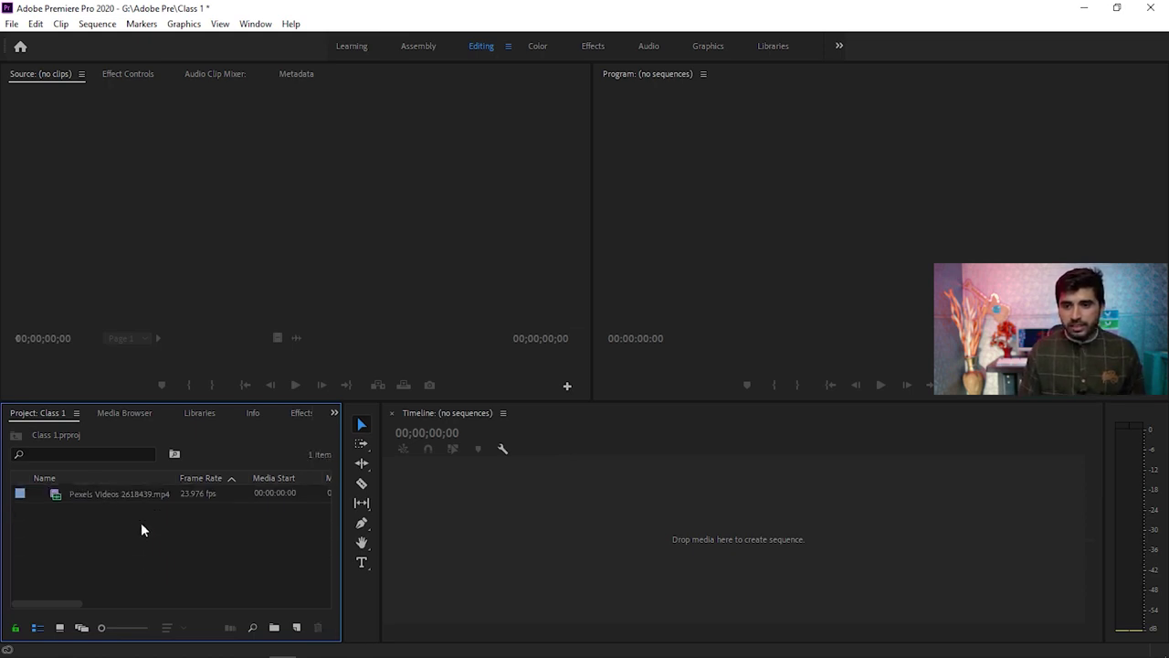
Look through the new item types available for the project and select the Pexels Videos 2618439.mp4 clip
{"action": "left_click", "coordinate": [296, 628]}
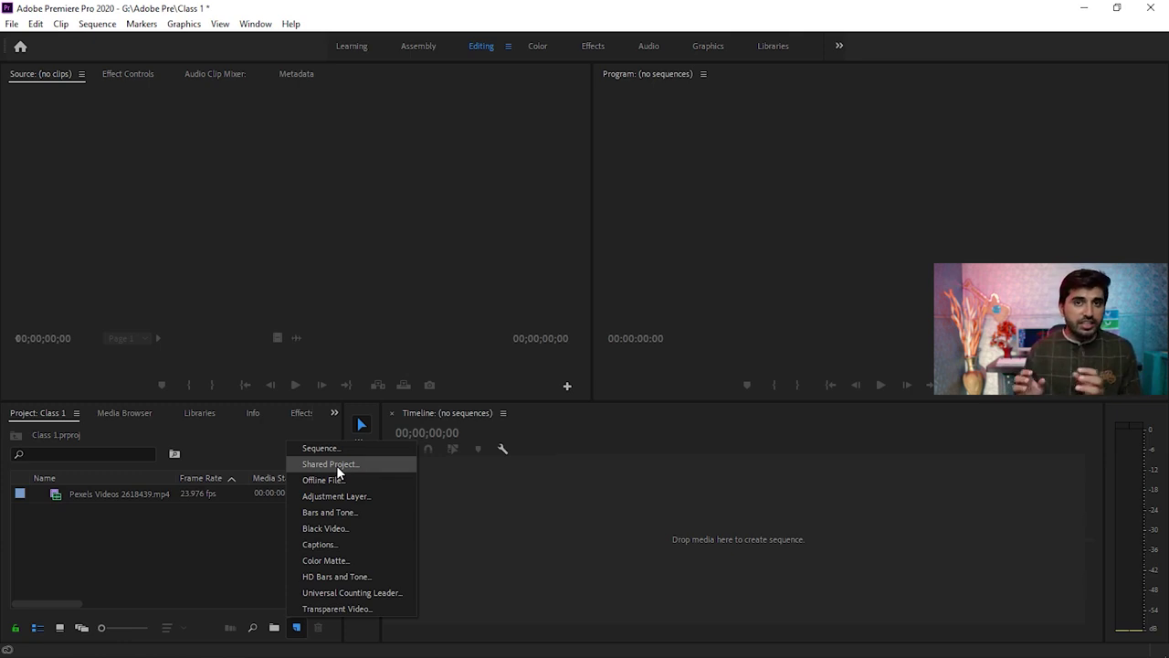
{"action": "left_click", "coordinate": [205, 531]}
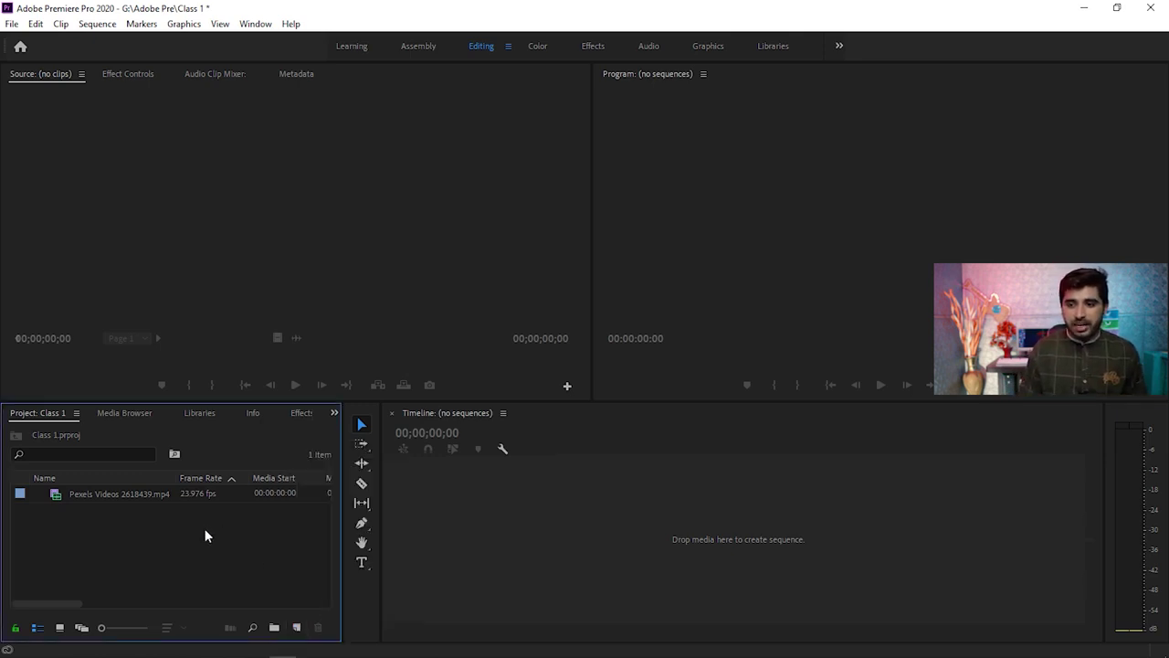
{"action": "left_click", "coordinate": [133, 495]}
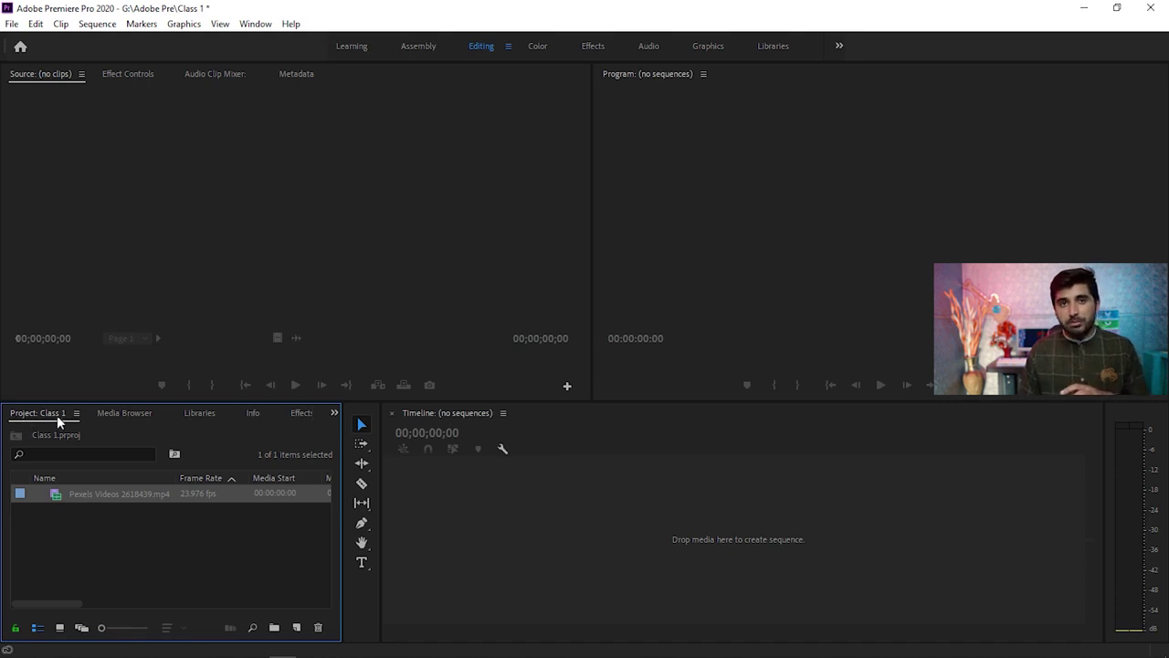
Browse the media in the 2_Sunny Movies Art folder on drive E: (WORK DATA) from within the program
{"action": "left_click", "coordinate": [123, 415]}
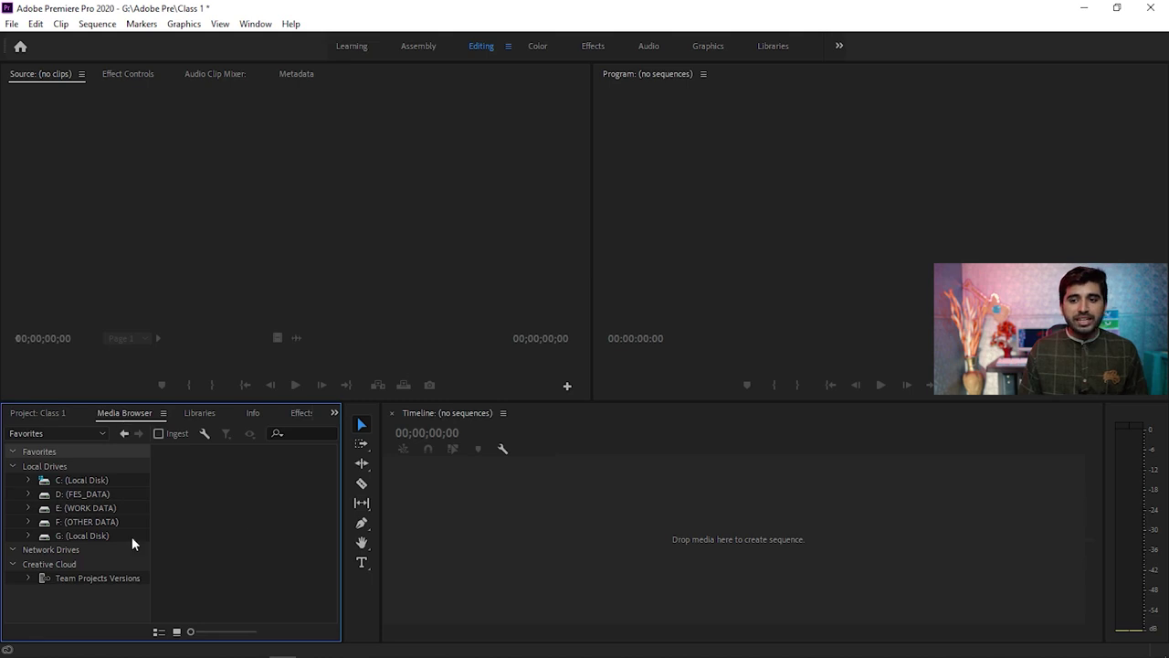
{"action": "left_click", "coordinate": [29, 509]}
{"action": "left_click", "coordinate": [95, 523]}
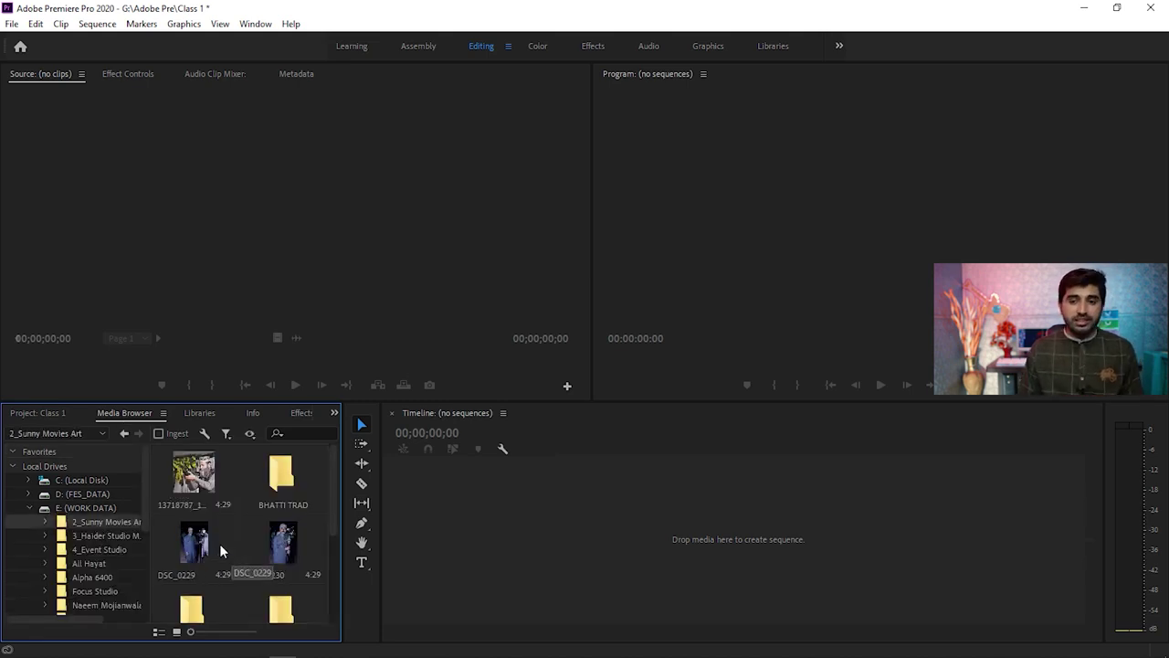
View the Creative Cloud libraries, the selected clip's information, and the effects categories with their search
{"action": "left_click", "coordinate": [197, 414]}
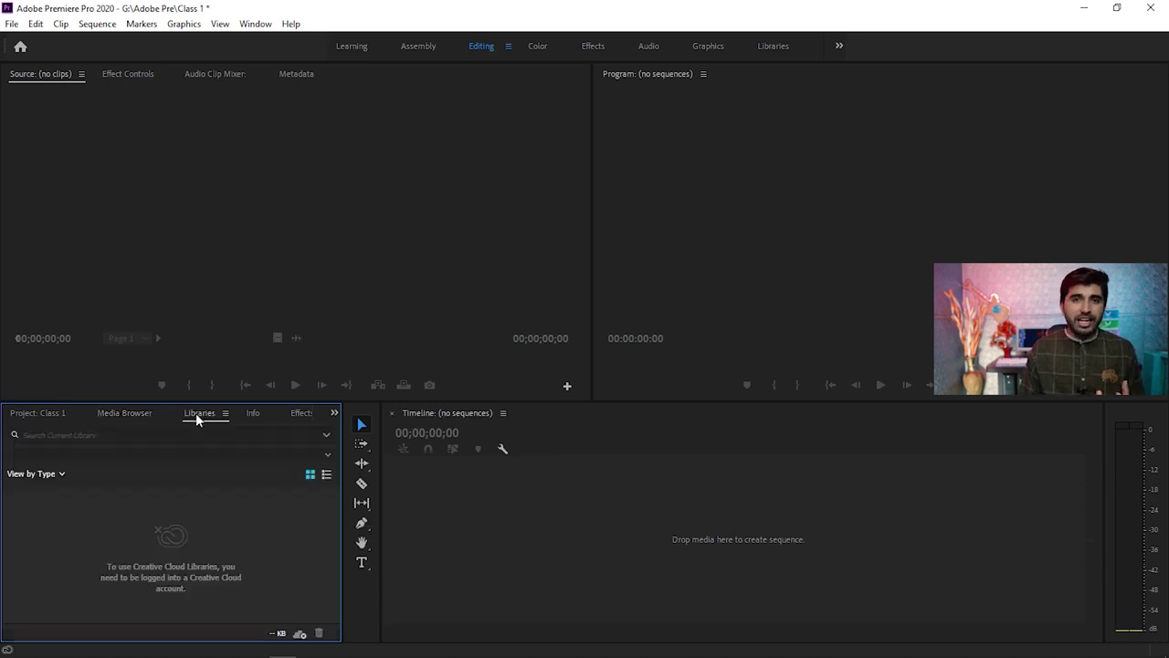
{"action": "left_click", "coordinate": [253, 414]}
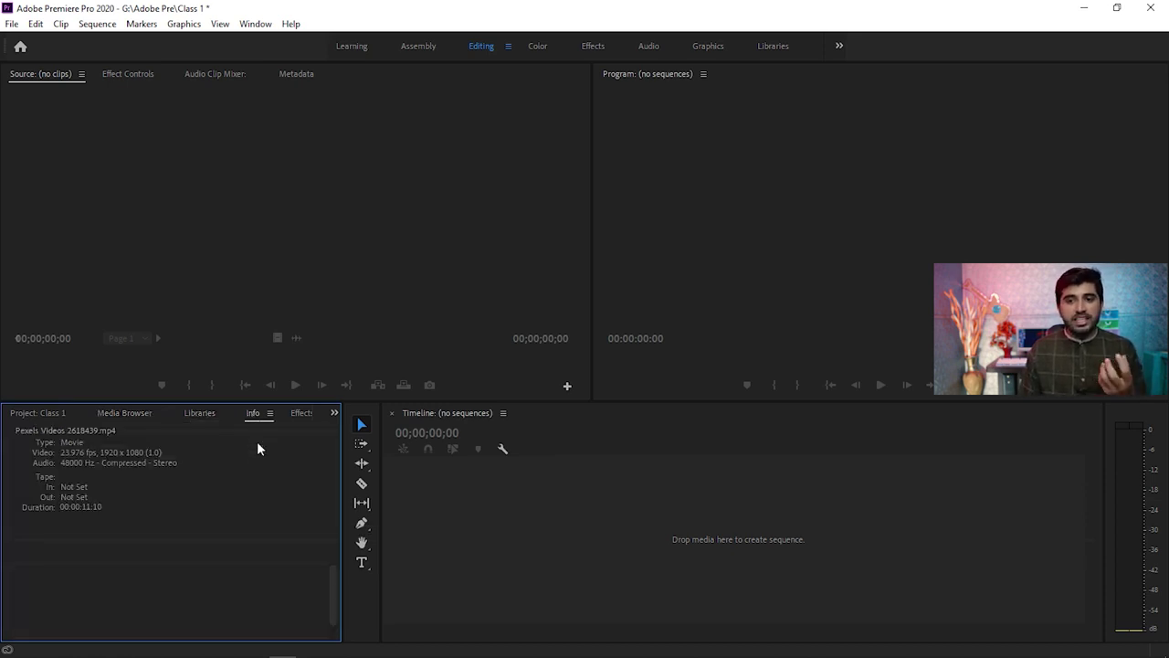
{"action": "left_click", "coordinate": [301, 413]}
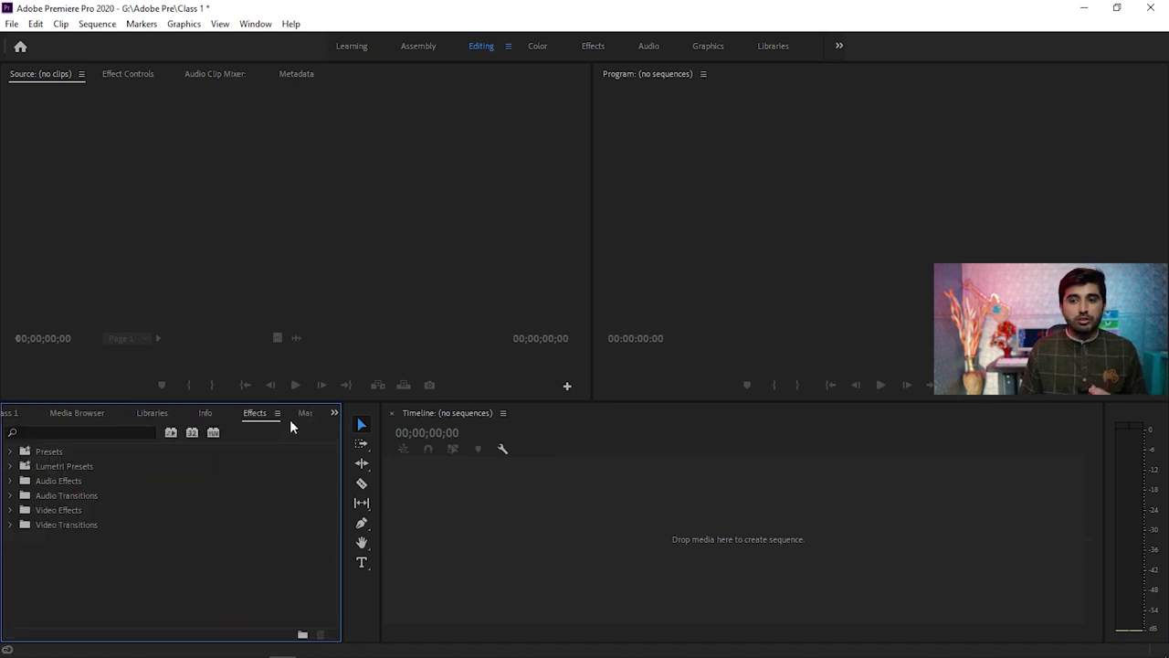
{"action": "left_click", "coordinate": [126, 432]}
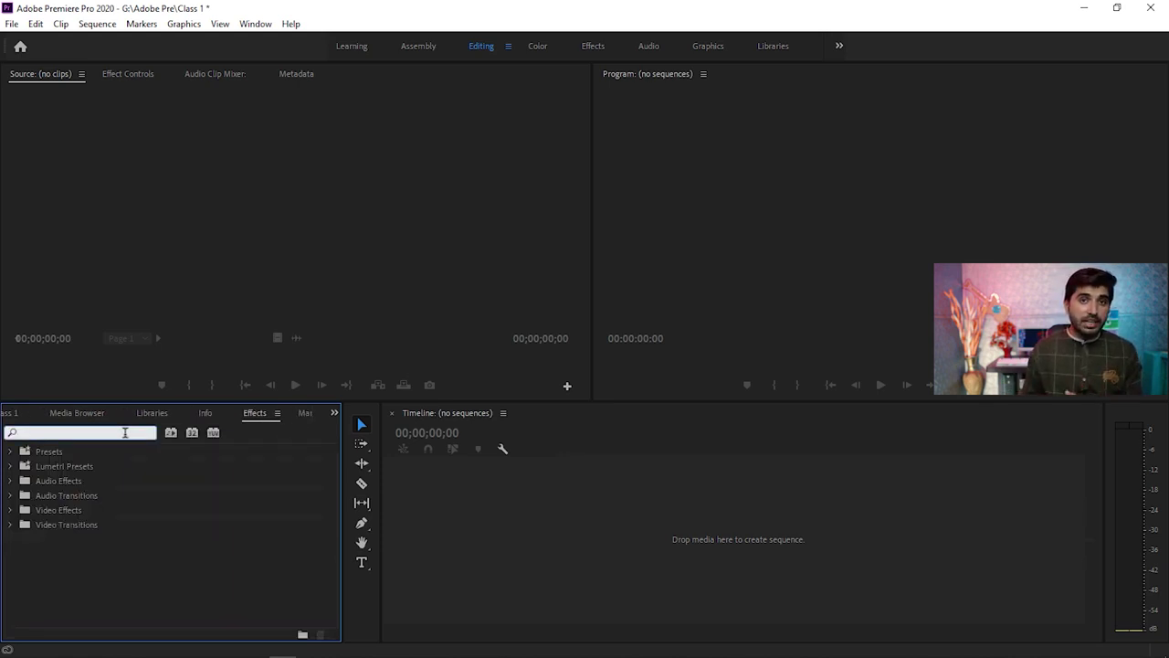
View the markers and look back through the edit history to its first entry
{"action": "left_click", "coordinate": [304, 416]}
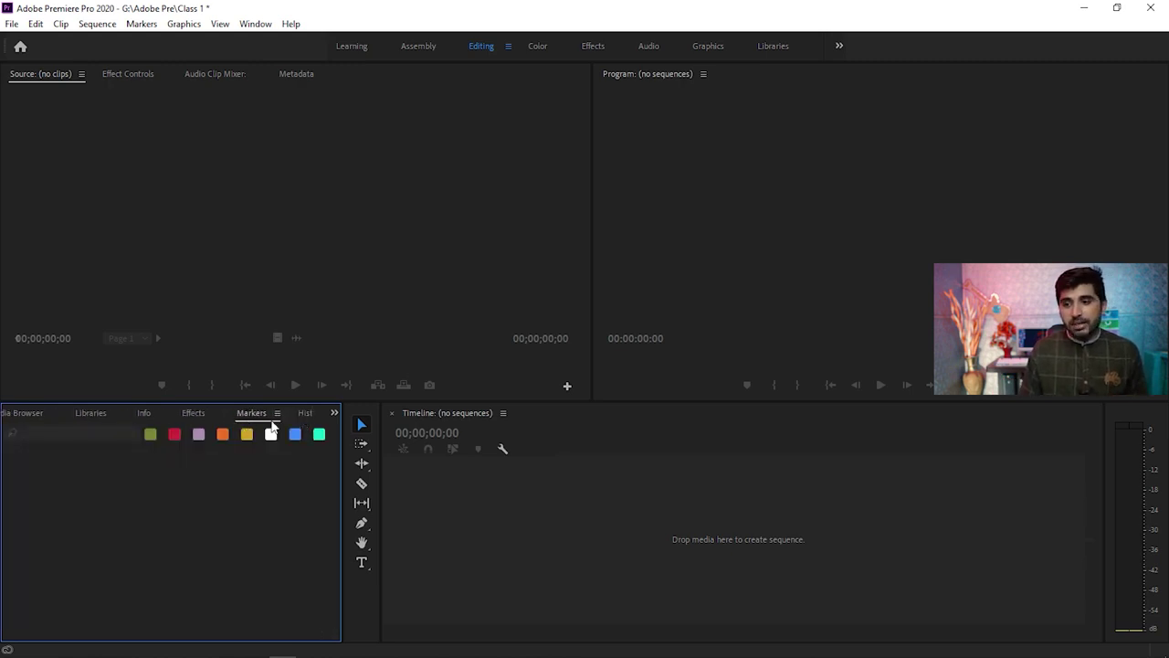
{"action": "left_click", "coordinate": [305, 418]}
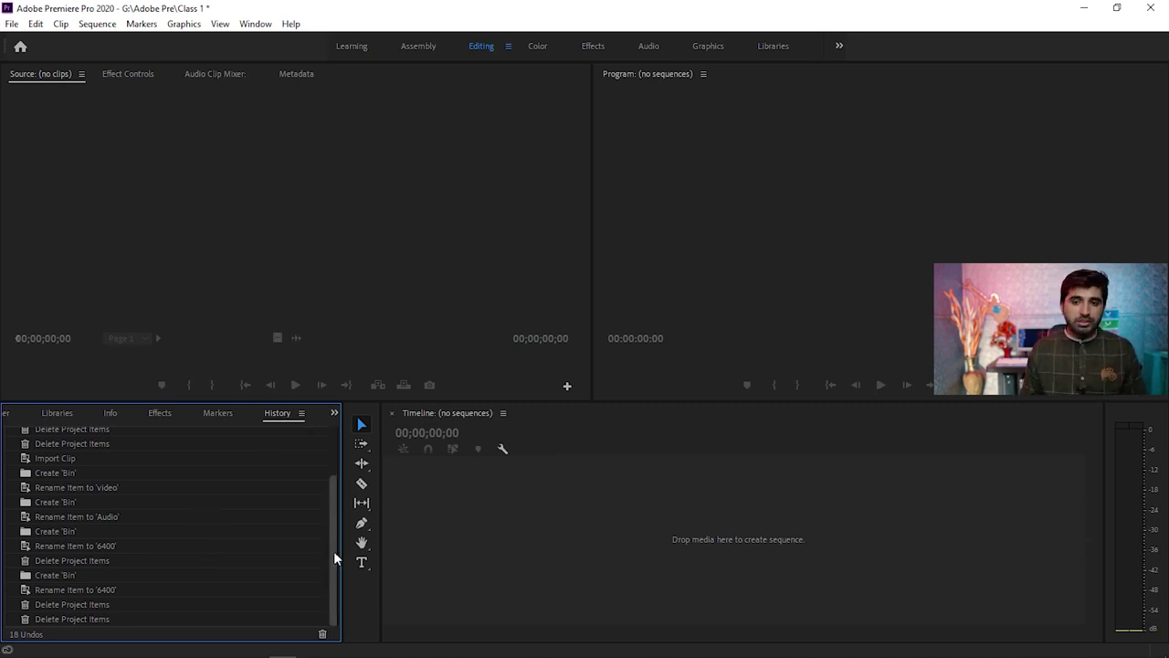
{"action": "left_click_drag", "start_coordinate": [333, 551], "coordinate": [326, 419]}
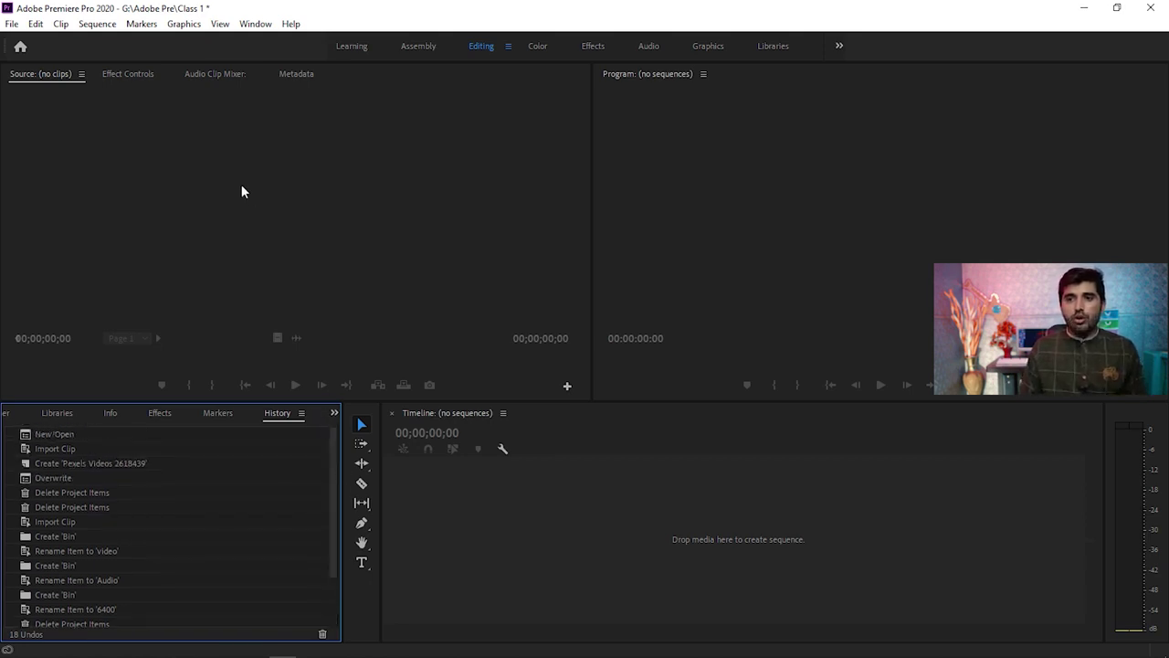
{"action": "left_click", "coordinate": [88, 99]}
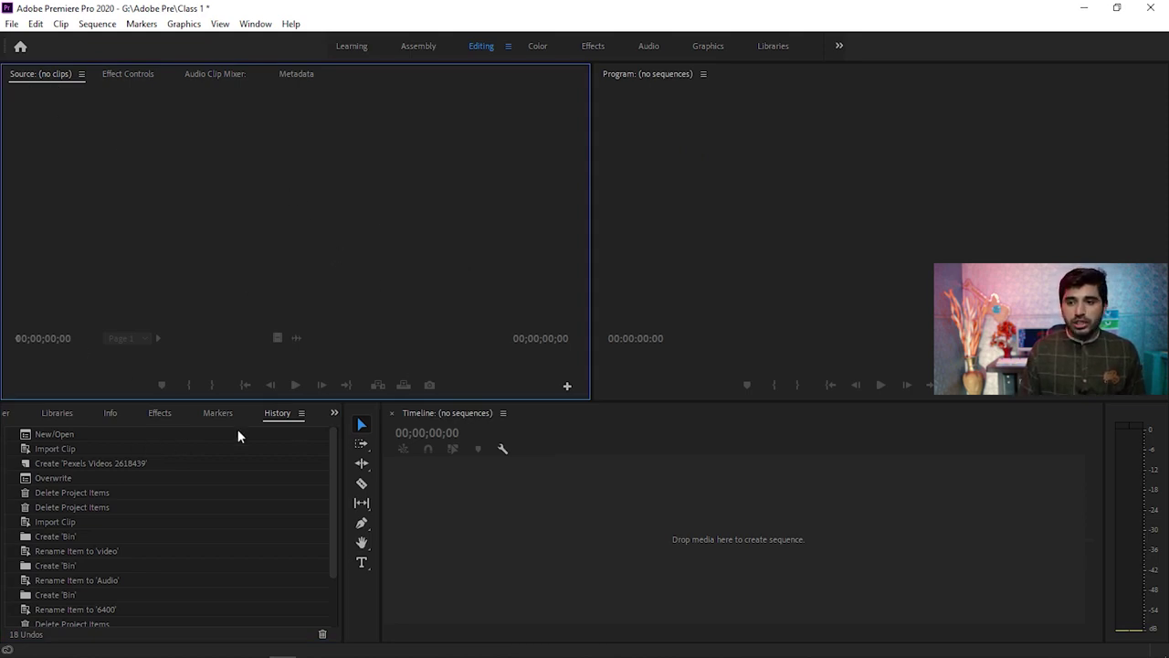
Review the list of views grouped with History, return to the Class 1 project items and deselect the clip
{"action": "left_click", "coordinate": [334, 413]}
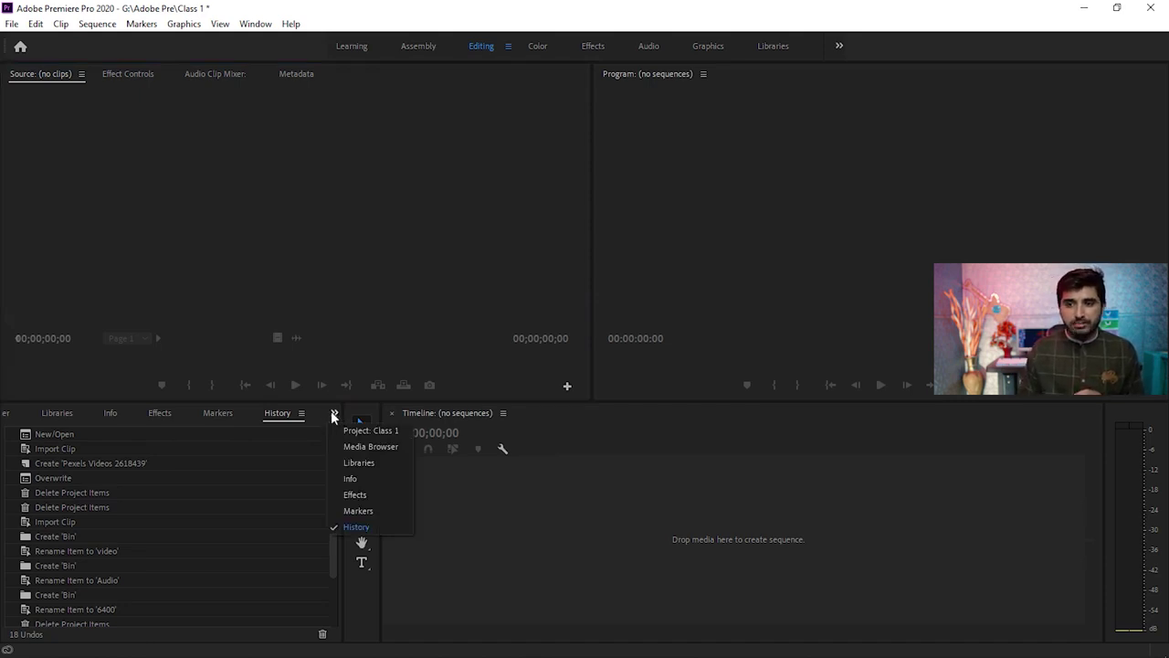
{"action": "left_click", "coordinate": [335, 414]}
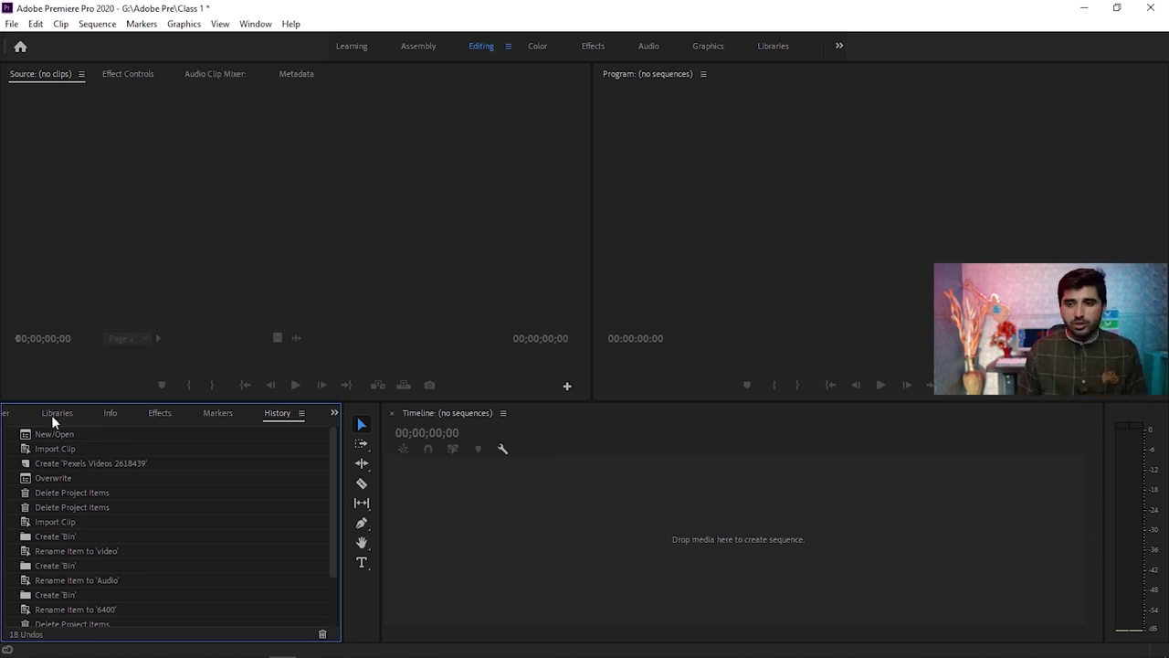
{"action": "left_click", "coordinate": [334, 413]}
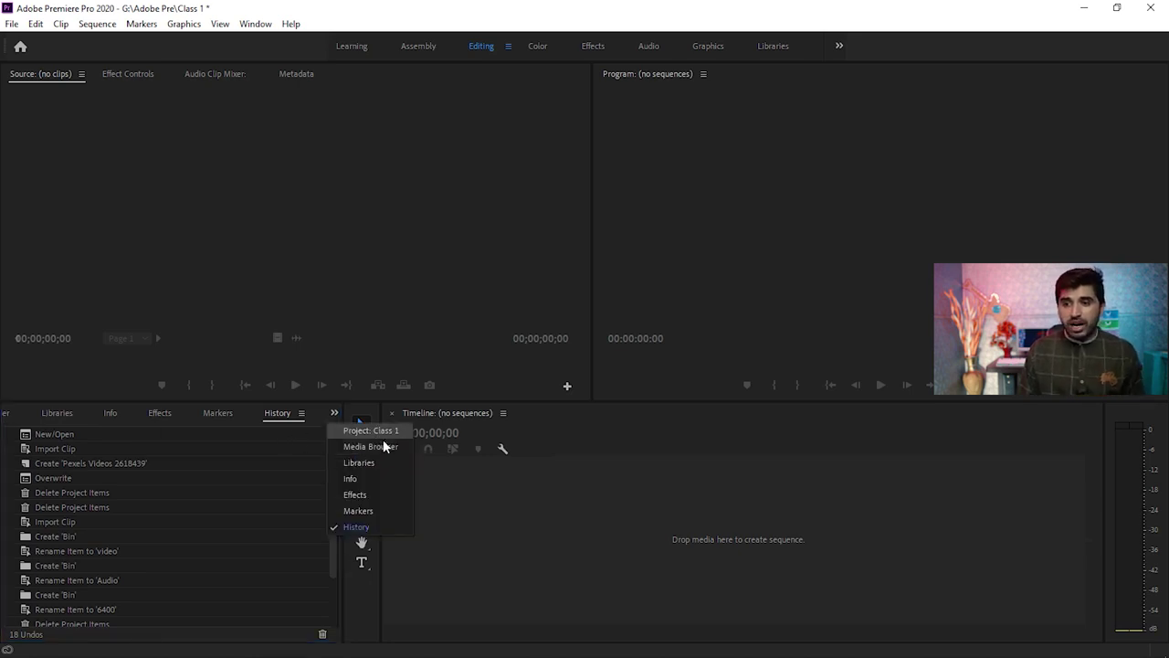
{"action": "left_click", "coordinate": [386, 433]}
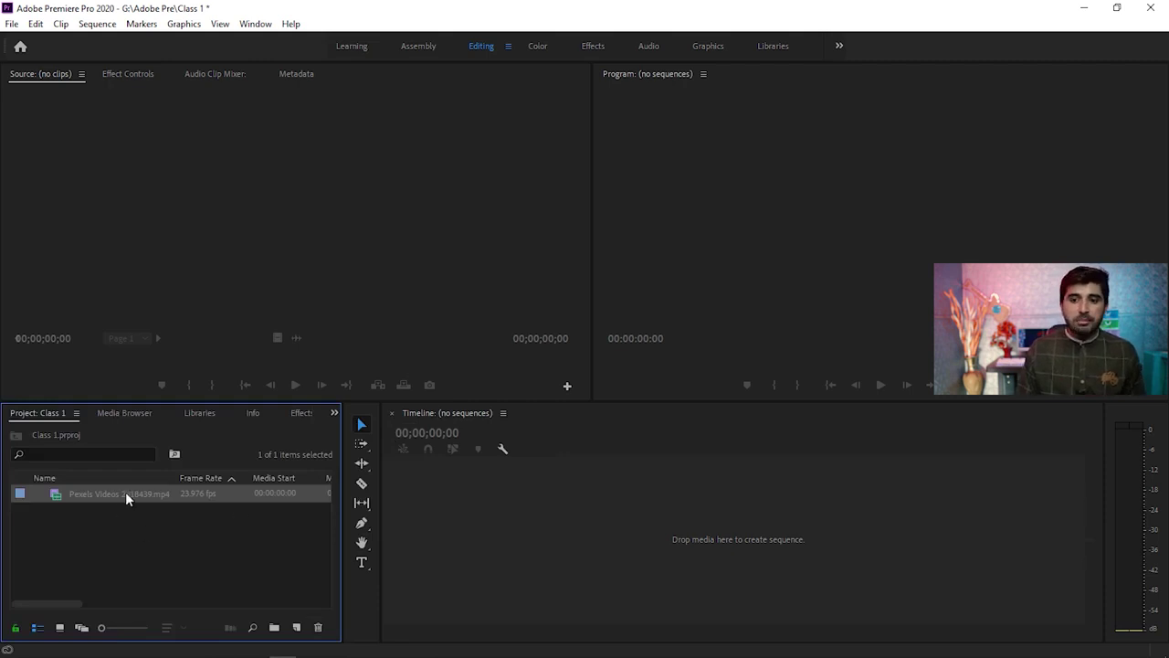
{"action": "left_click", "coordinate": [143, 559]}
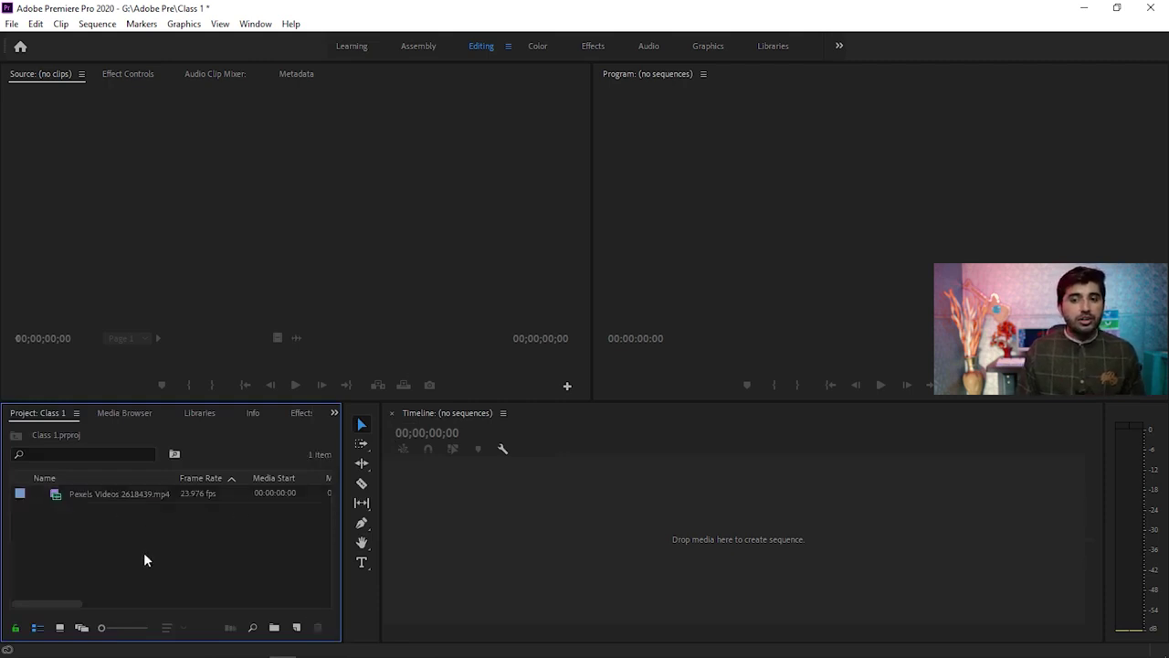
Open Pexels Videos 2618439.mp4 in the Source Monitor and move its playhead to 00:00:03:10
{"action": "left_click", "coordinate": [55, 499]}
{"action": "double_click", "coordinate": [55, 499]}
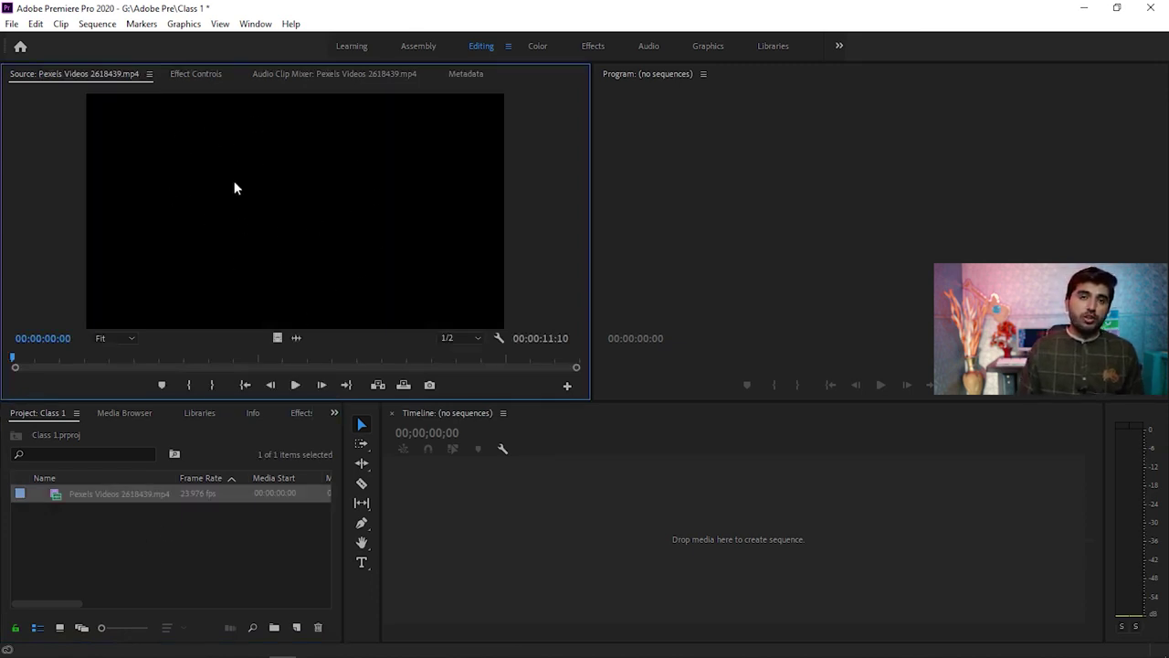
{"action": "left_click_drag", "start_coordinate": [14, 358], "coordinate": [181, 365]}
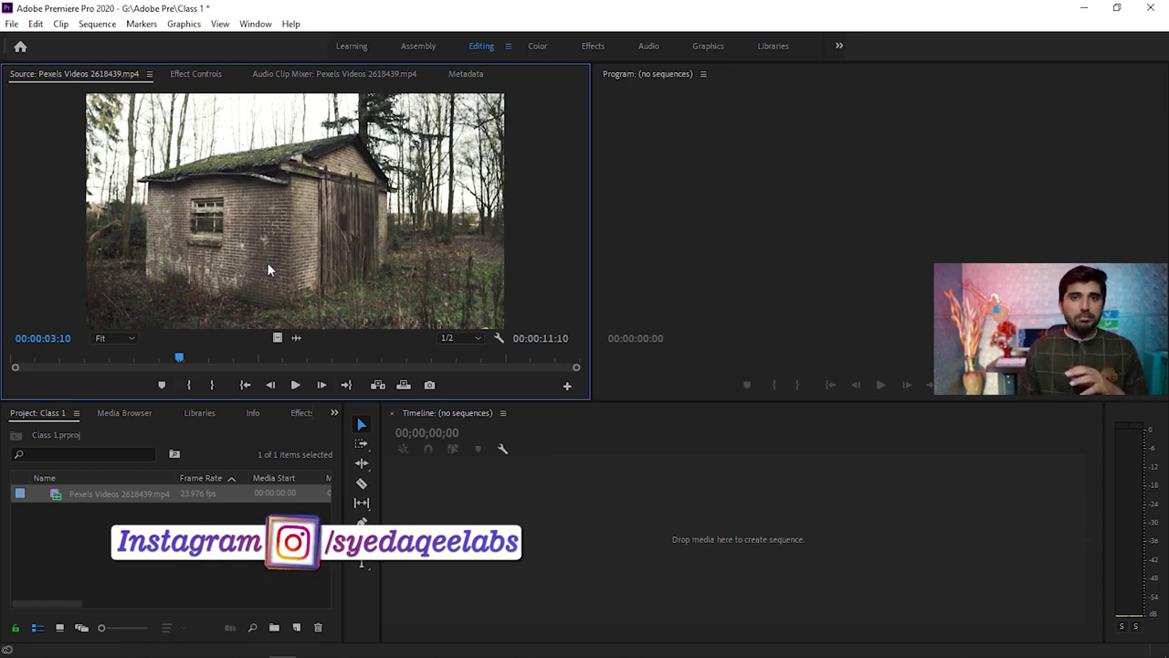
Create a sequence from Pexels Videos 2618439.mp4 and show the timeline clip's effect controls with the playhead at 00:00:04:06
{"action": "left_click", "coordinate": [201, 80]}
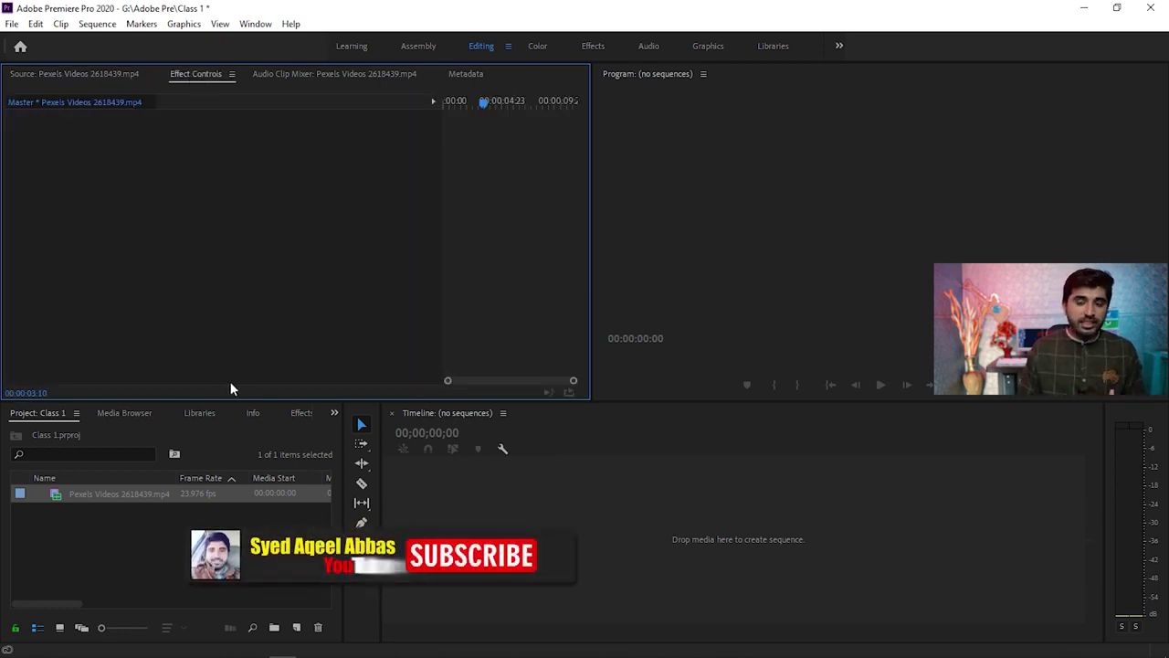
{"action": "left_click", "coordinate": [95, 495]}
{"action": "left_click_drag", "start_coordinate": [783, 560], "coordinate": [783, 560]}
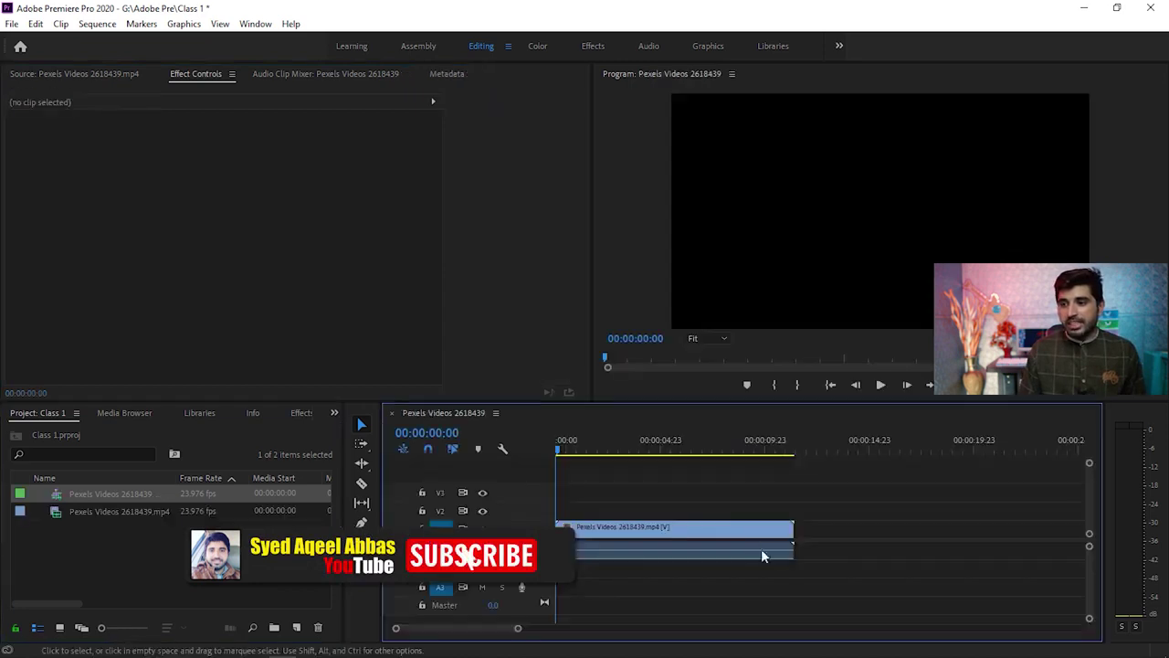
{"action": "left_click", "coordinate": [656, 539]}
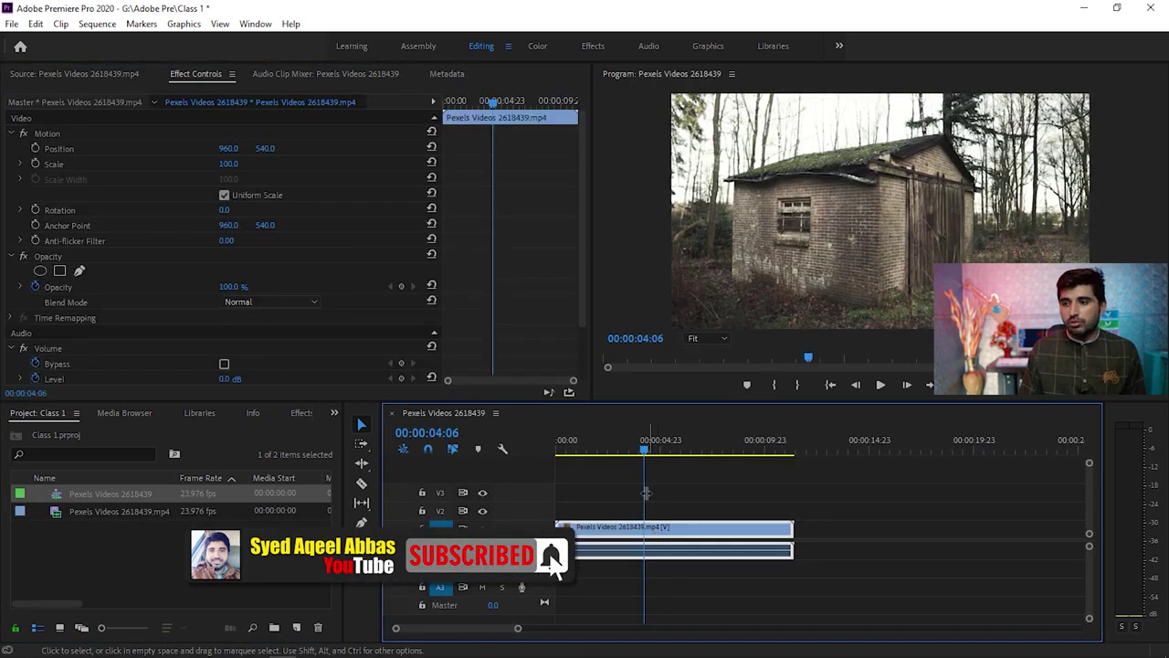
Collapse the clip's Motion, Opacity and Volume settings in Effect Controls
{"action": "left_click", "coordinate": [11, 134]}
{"action": "left_click", "coordinate": [11, 149]}
{"action": "left_click", "coordinate": [11, 194]}
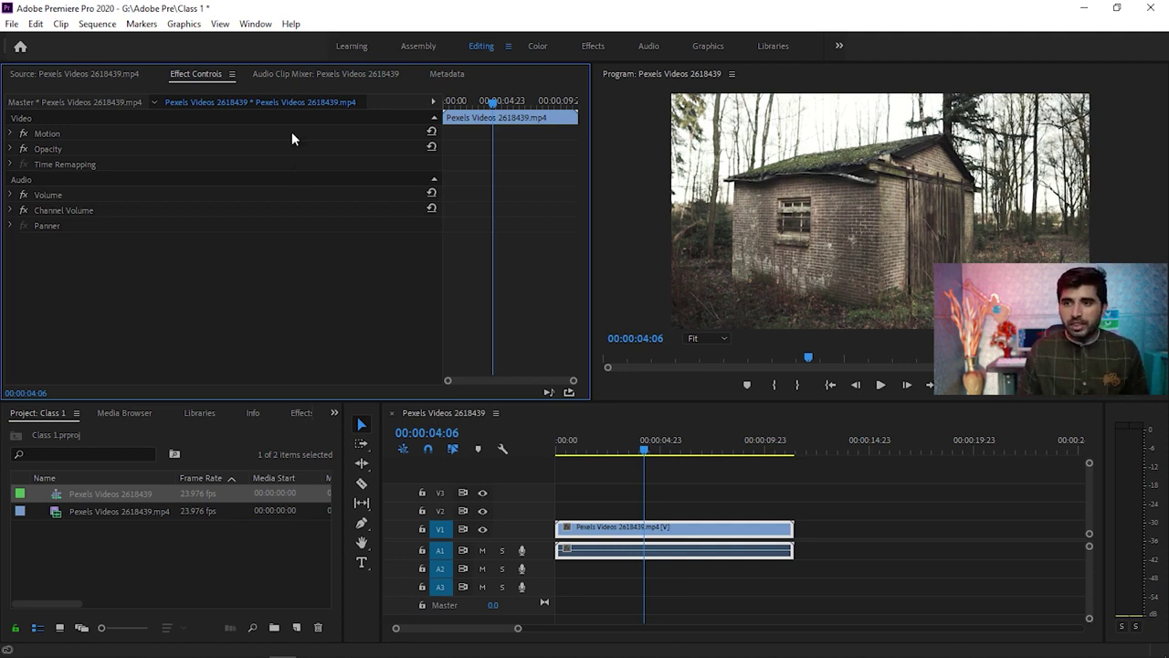
View the sequence's Audio Clip Mixer and look through the clip's metadata
{"action": "left_click", "coordinate": [318, 73]}
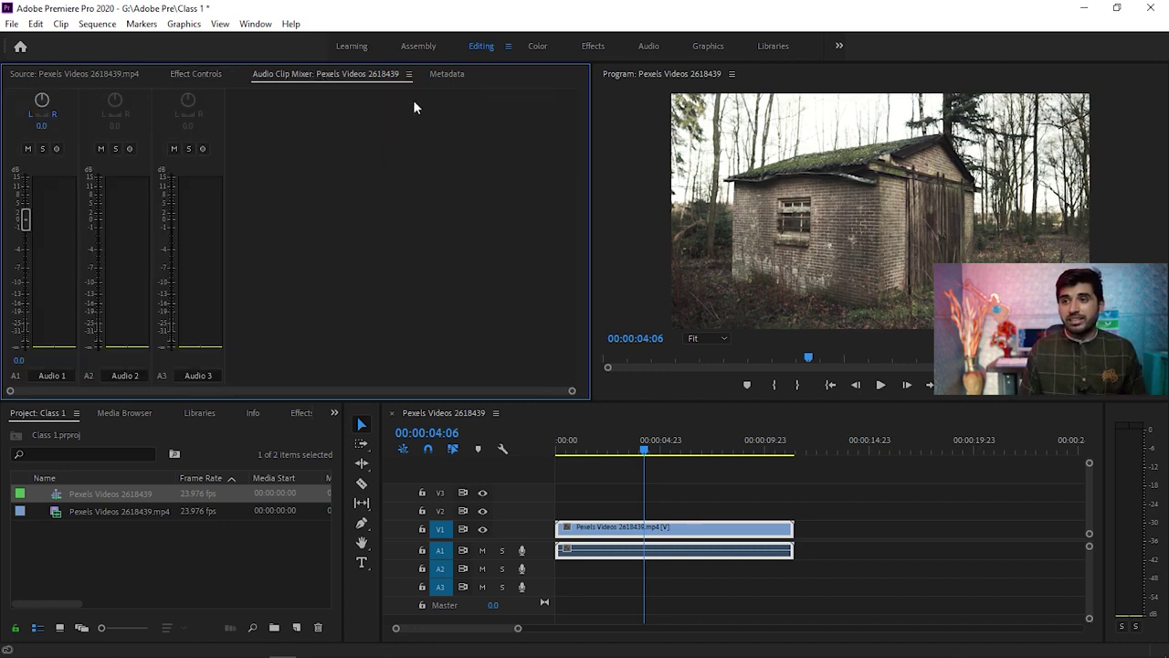
{"action": "left_click", "coordinate": [445, 73]}
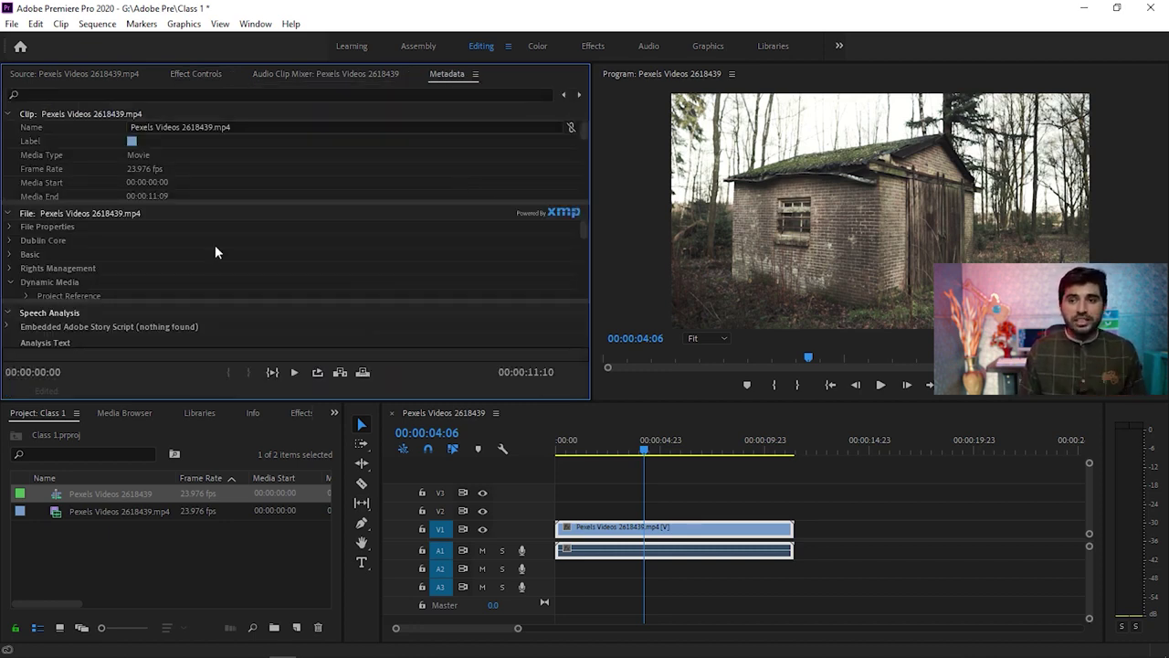
{"action": "scroll", "coordinate": [237, 233], "scroll_direction": "down", "scroll_amount": 5}
{"action": "scroll", "coordinate": [237, 233], "scroll_direction": "up", "scroll_amount": 5}
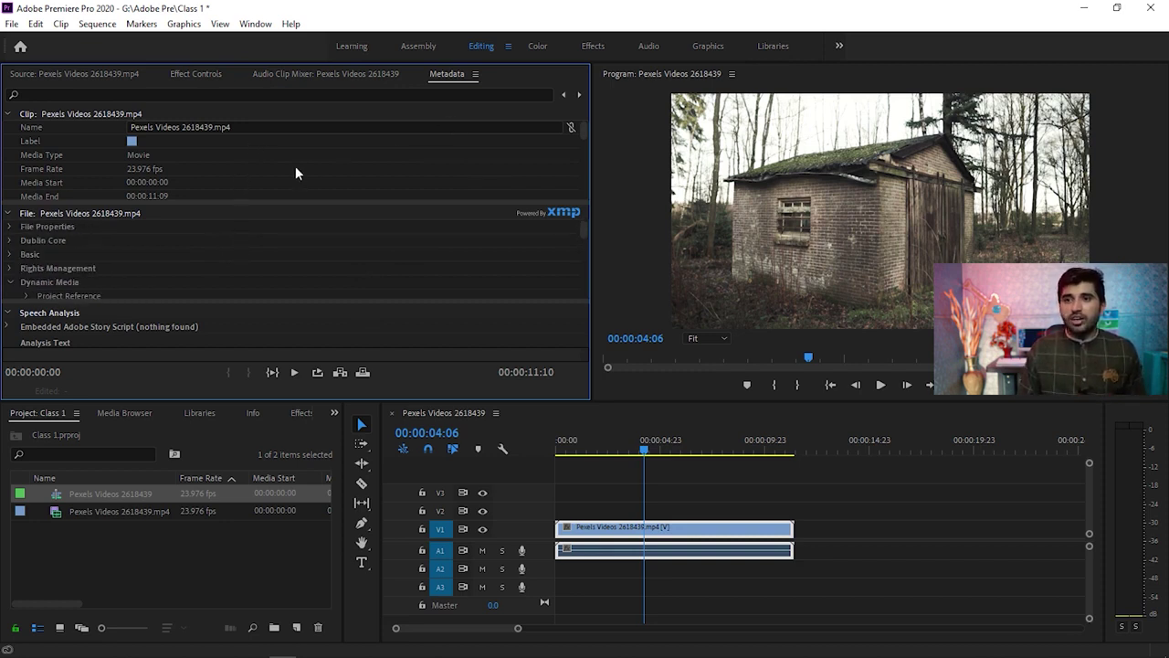
Activate the Program Monitor and scrub through the sequence, leaving the playhead at 00:00:04:20
{"action": "left_click", "coordinate": [637, 125]}
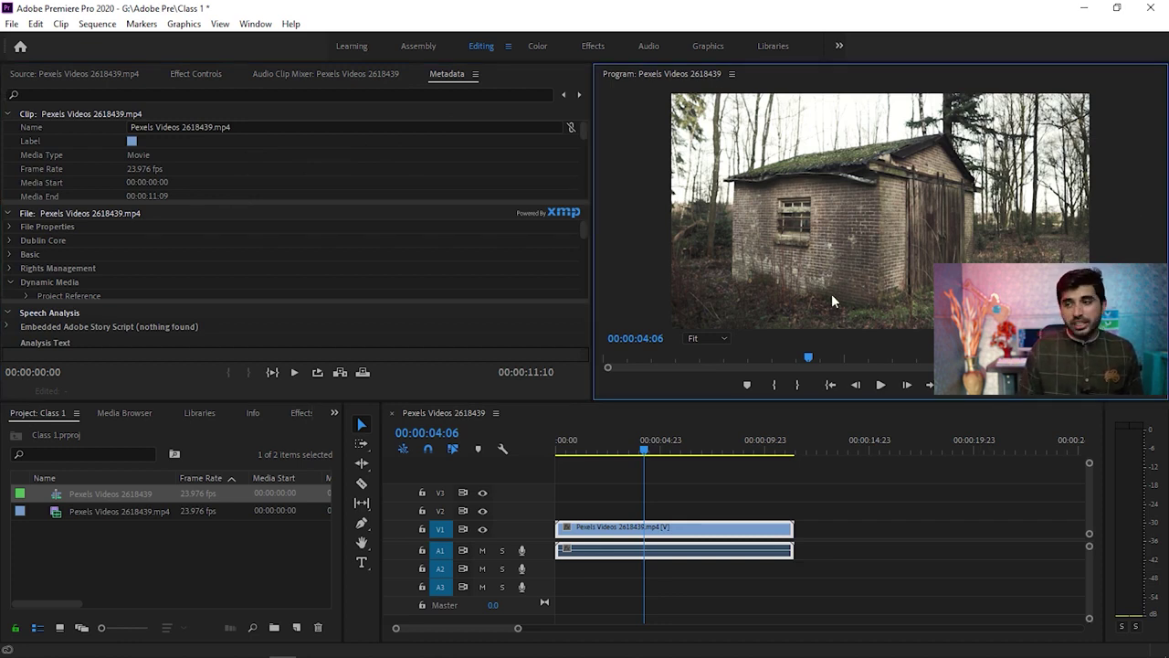
{"action": "left_click", "coordinate": [637, 451]}
{"action": "left_click", "coordinate": [632, 451]}
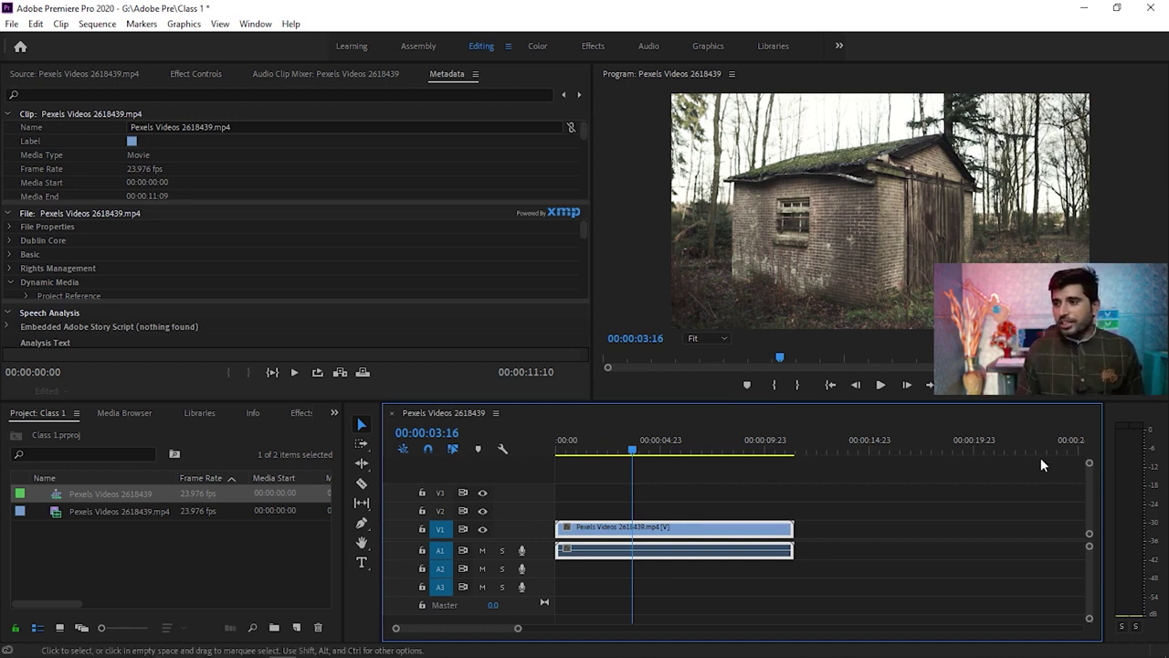
{"action": "left_click_drag", "start_coordinate": [709, 452], "coordinate": [660, 481]}
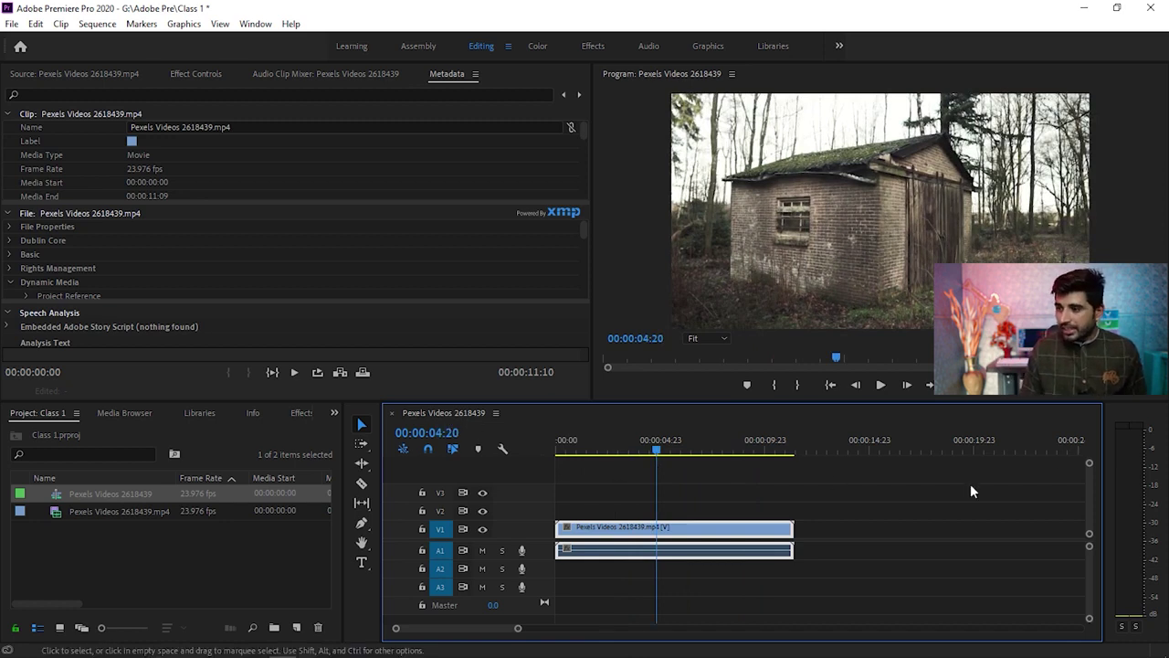
Activate the audio meters, play the sequence from around the current playhead position and stop at 00:00:05:14
{"action": "left_click", "coordinate": [1148, 420]}
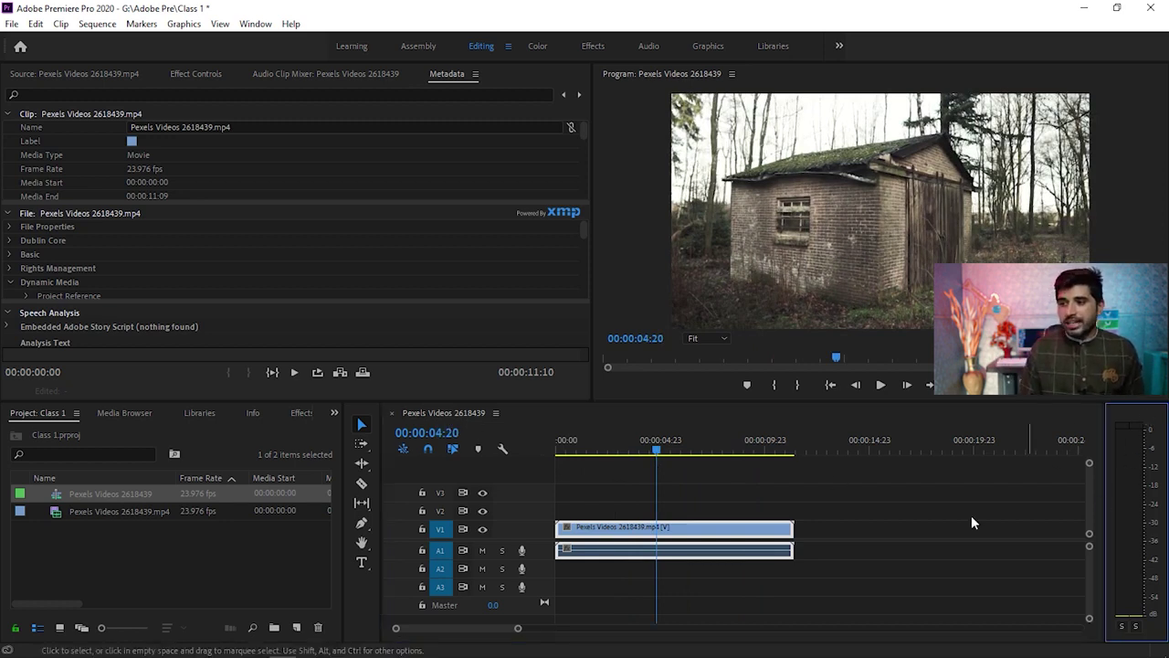
{"action": "mouse_move", "coordinate": [655, 451]}
{"action": "left_mouse_down"}
{"action": "mouse_move", "coordinate": [624, 450]}
{"action": "mouse_move", "coordinate": [655, 453]}
{"action": "left_mouse_up"}
{"action": "key", "text": "space"}
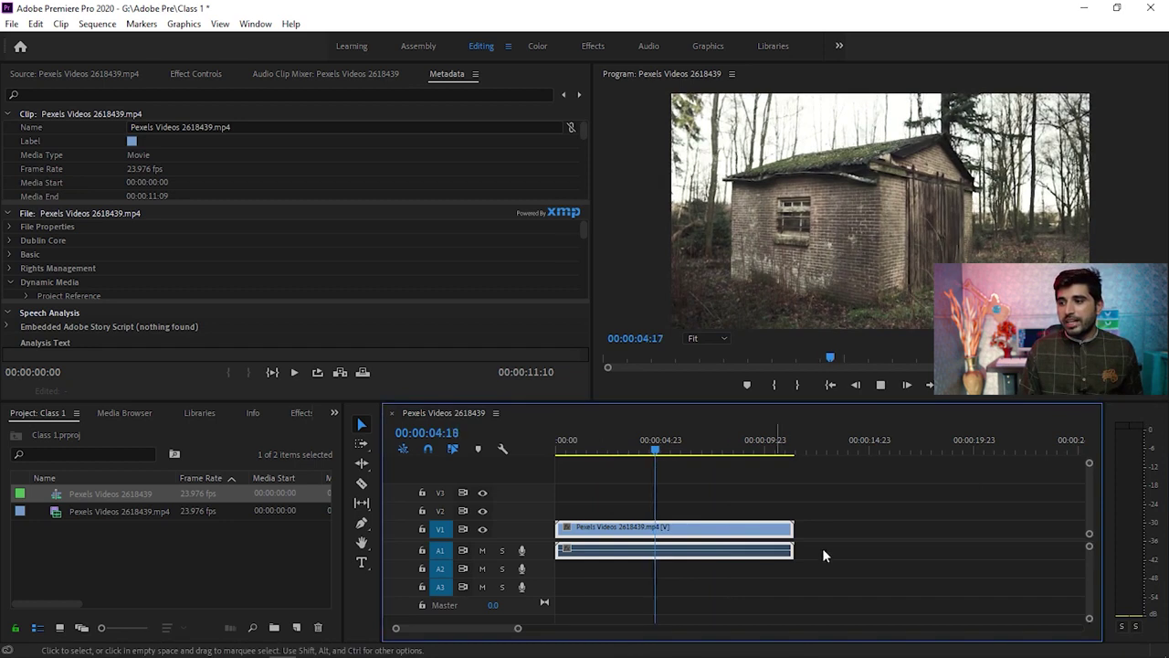
{"action": "key", "text": "space"}
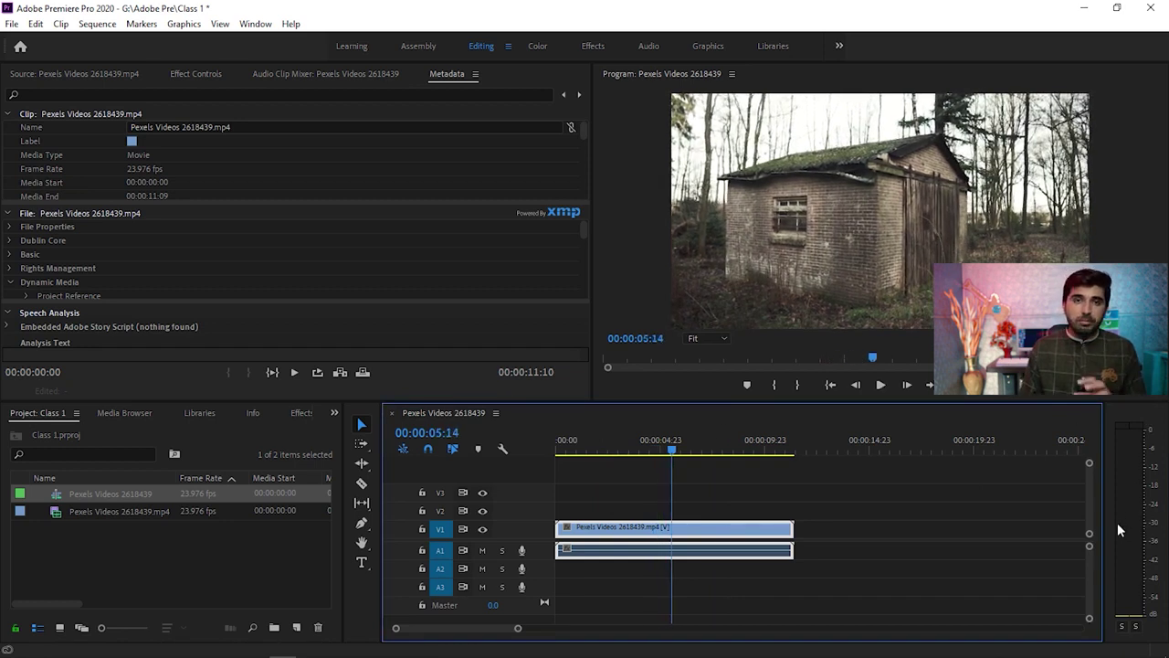